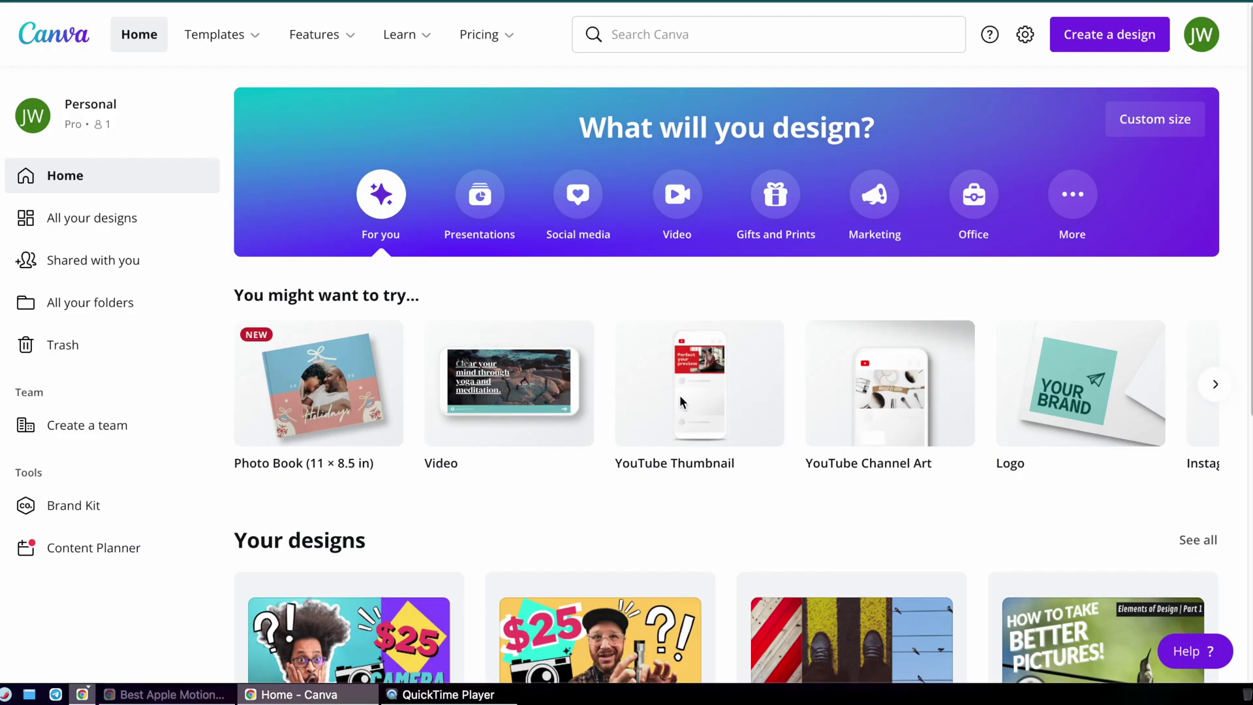
- Start a YouTube Thumbnail design and add the recently used photo of the woman holding a phone
left_click(680, 396)
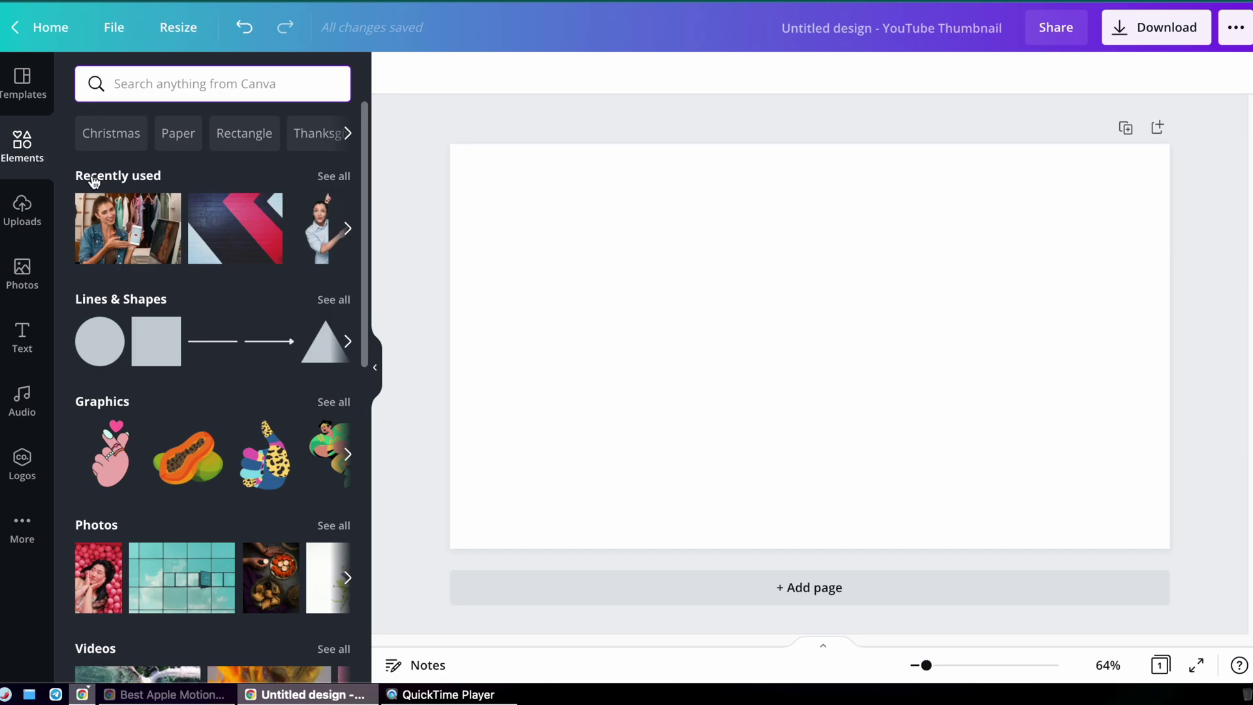
left_click(322, 178)
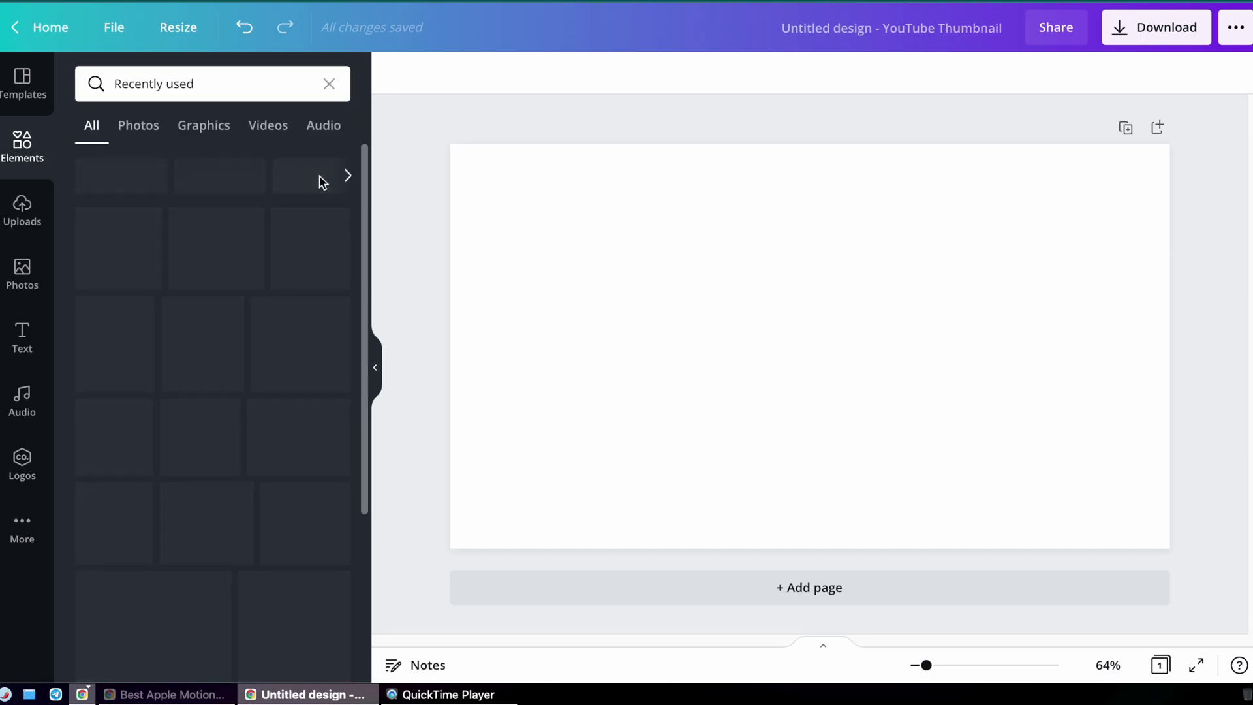
left_click(128, 454)
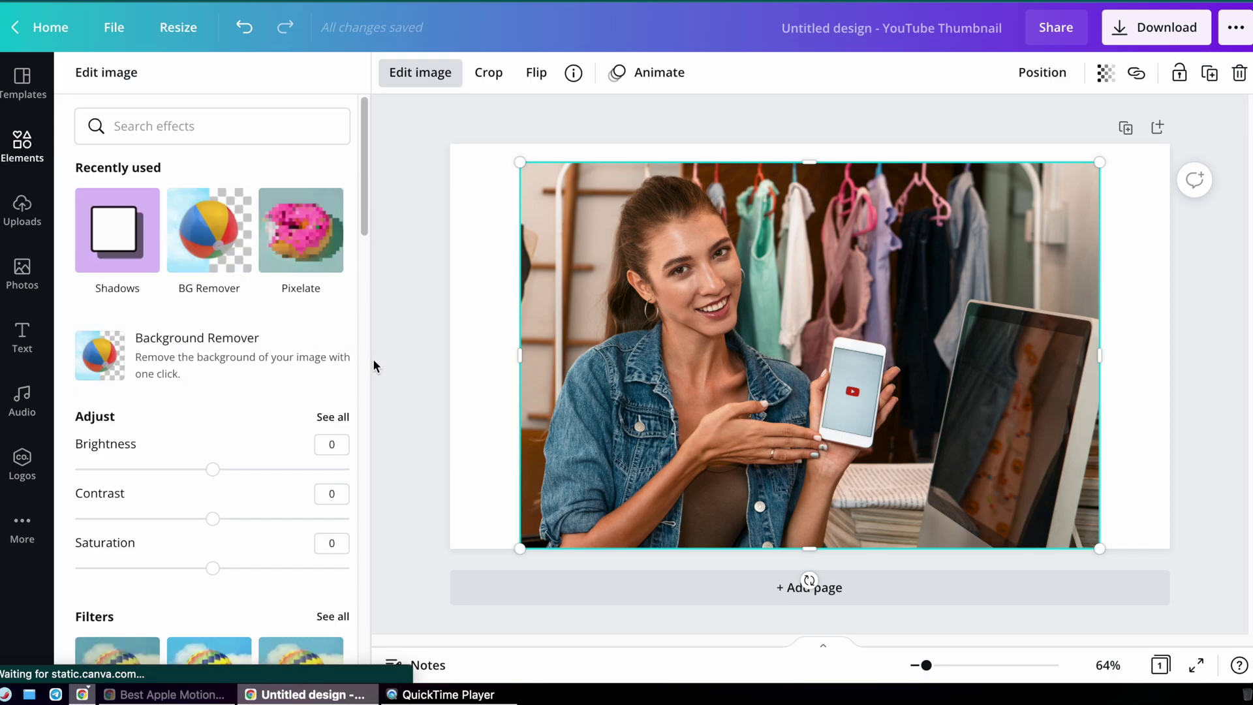
- Remove the background from the photo of the woman and apply the change
left_click(178, 366)
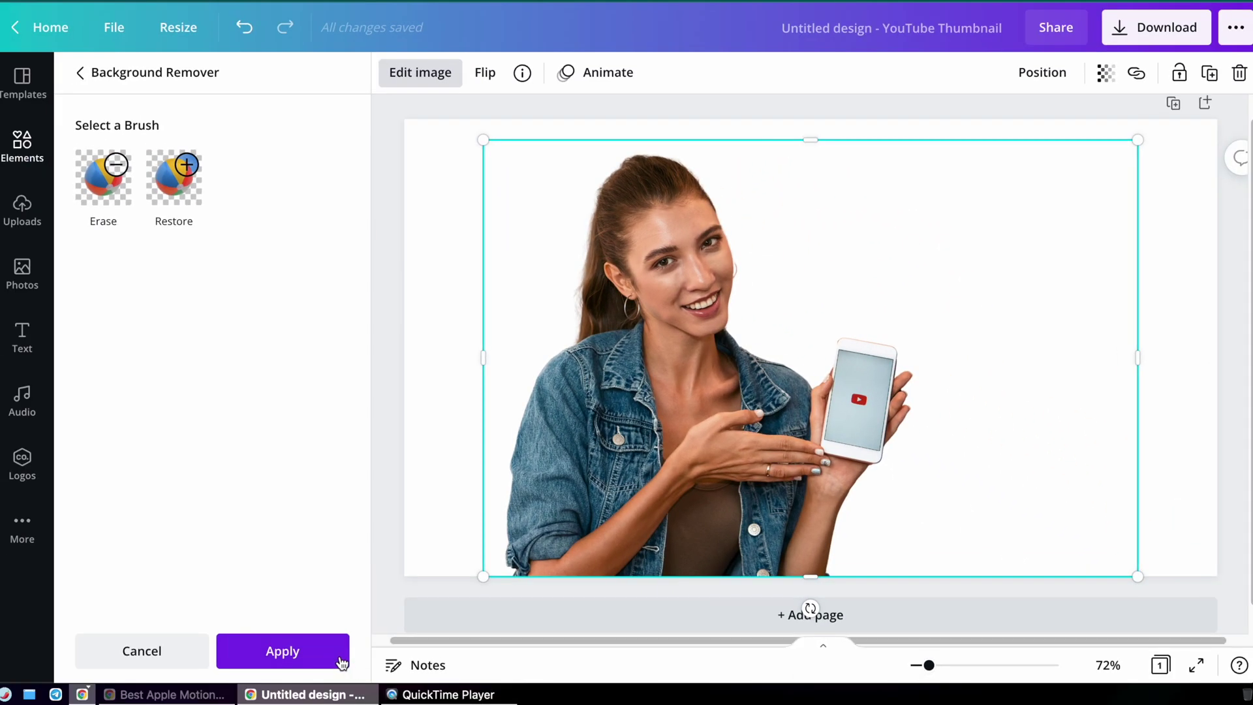
left_click(285, 655)
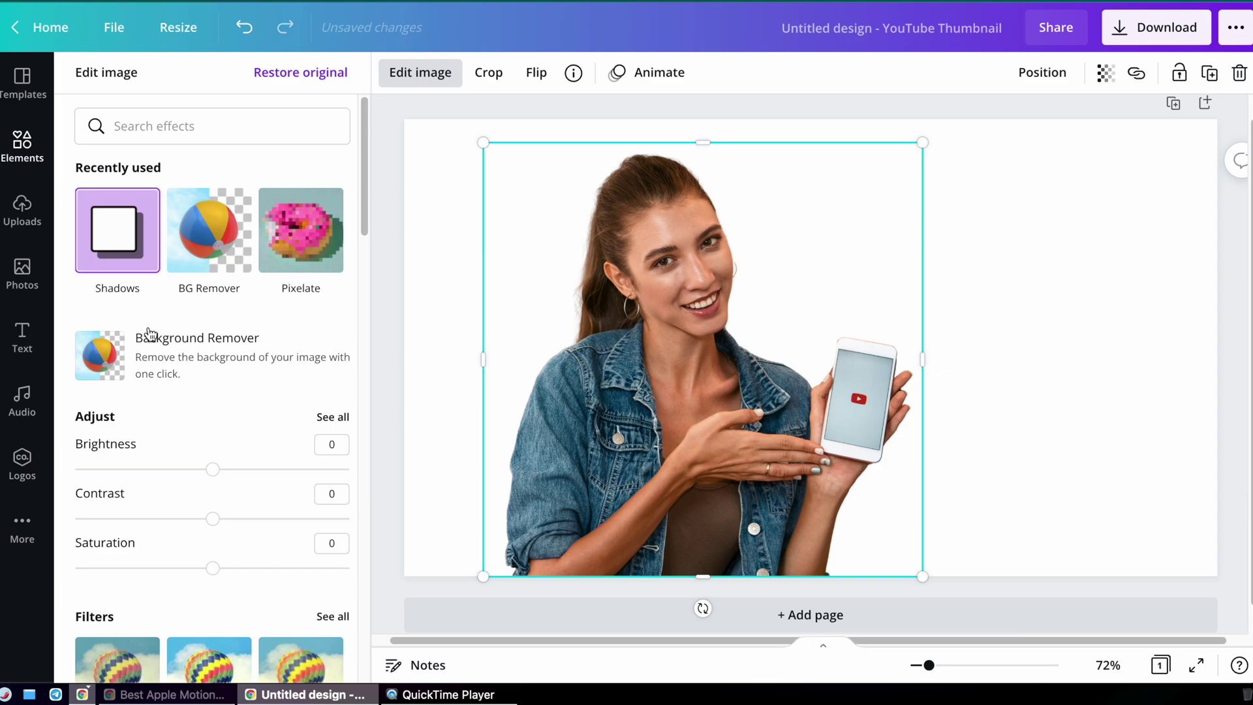
- Add a Glow shadow around the woman with blur 0, transparency 100 and size 21
scroll(163, 353, "down", 10)
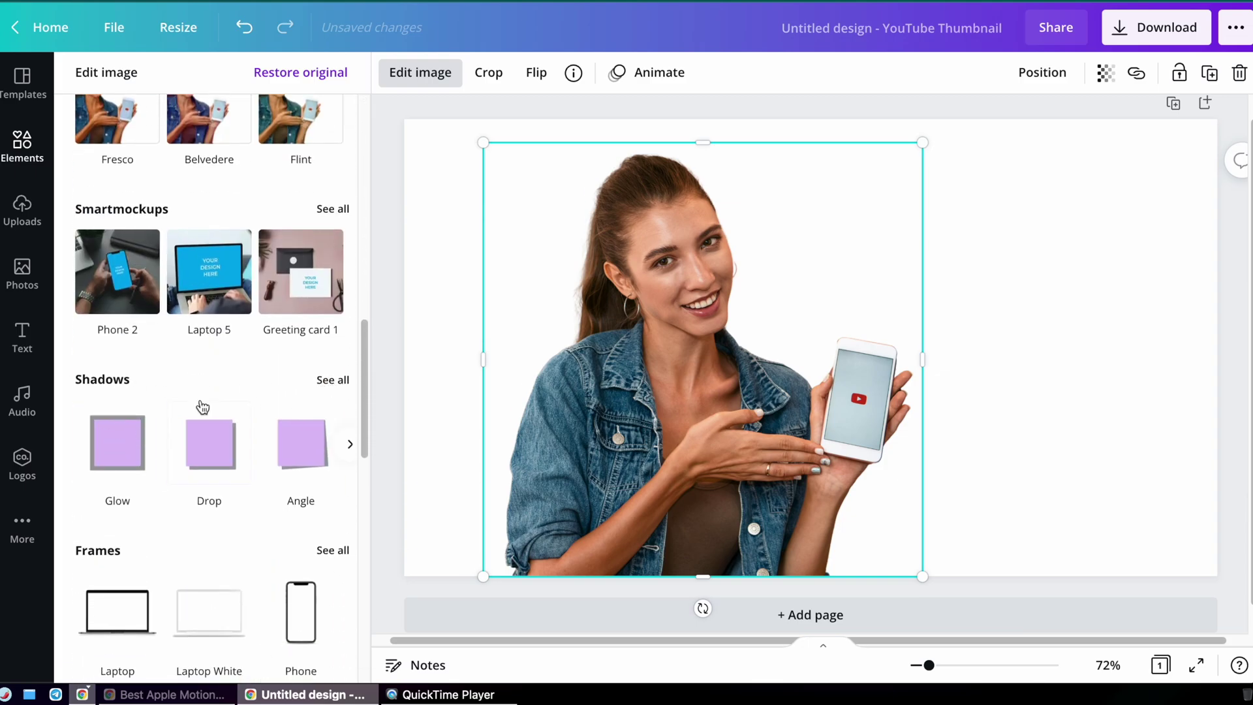
left_click(128, 451)
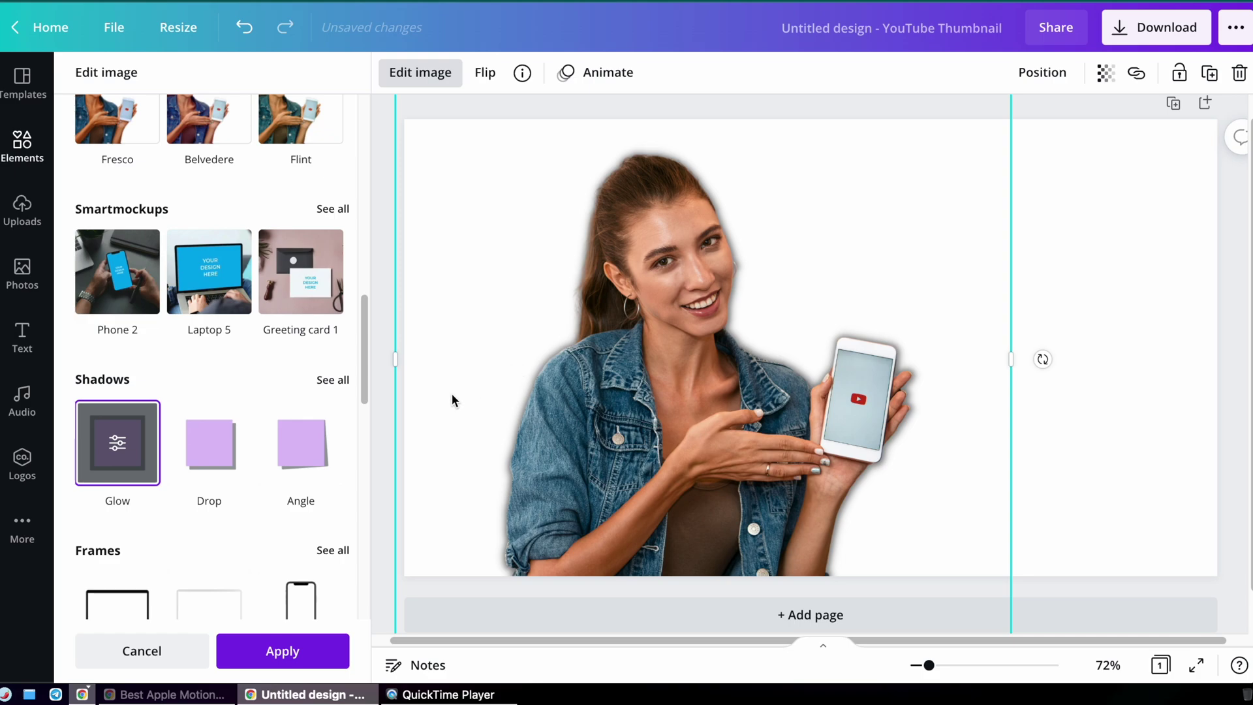
left_click(116, 448)
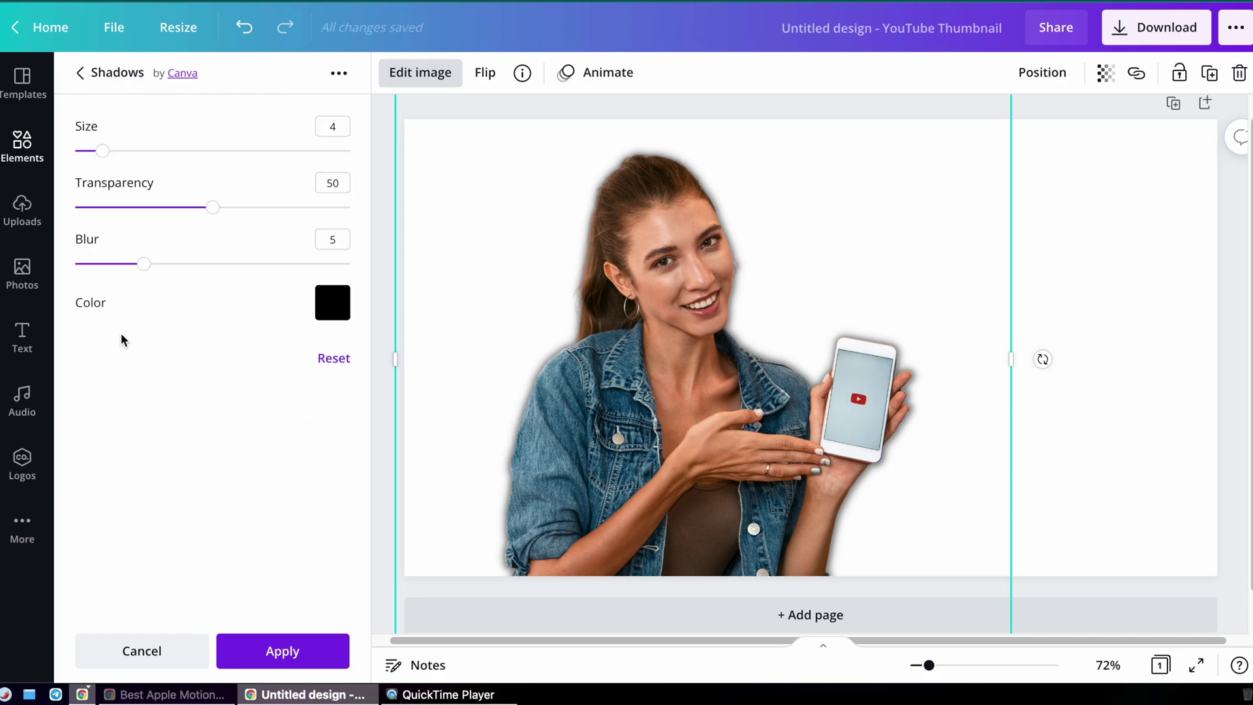
left_click_drag(145, 267, 58, 266)
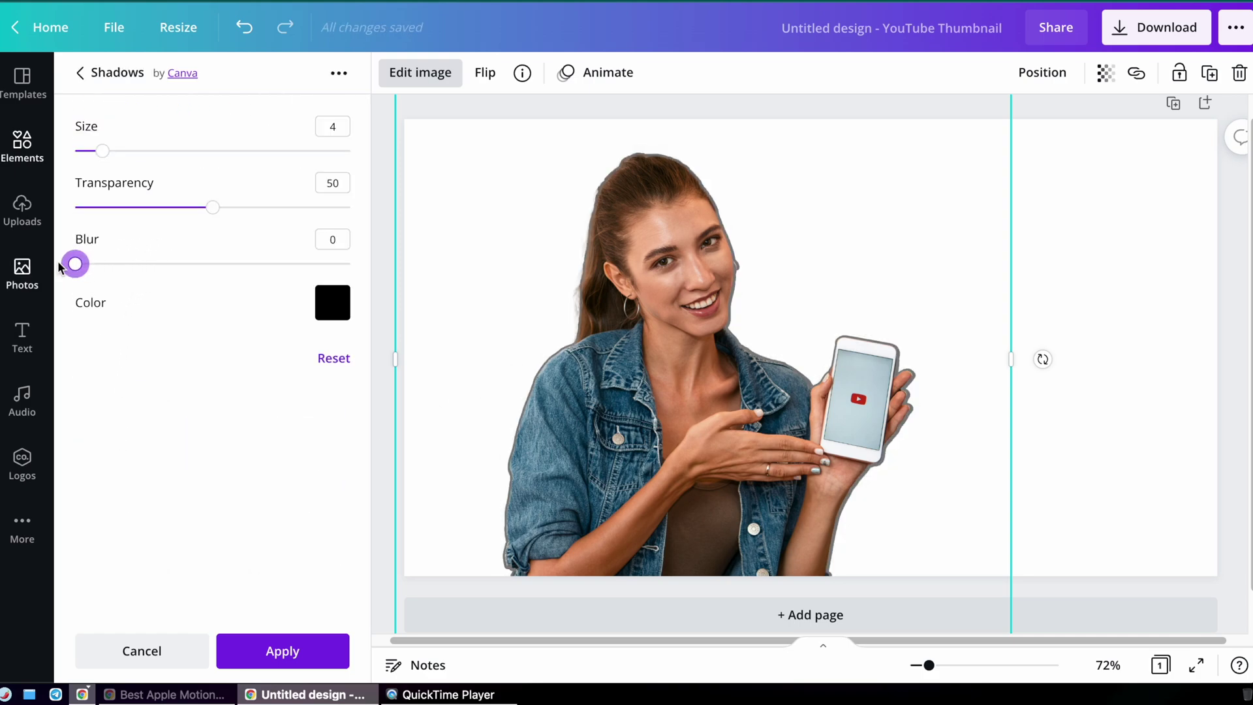
left_click_drag(214, 208, 353, 210)
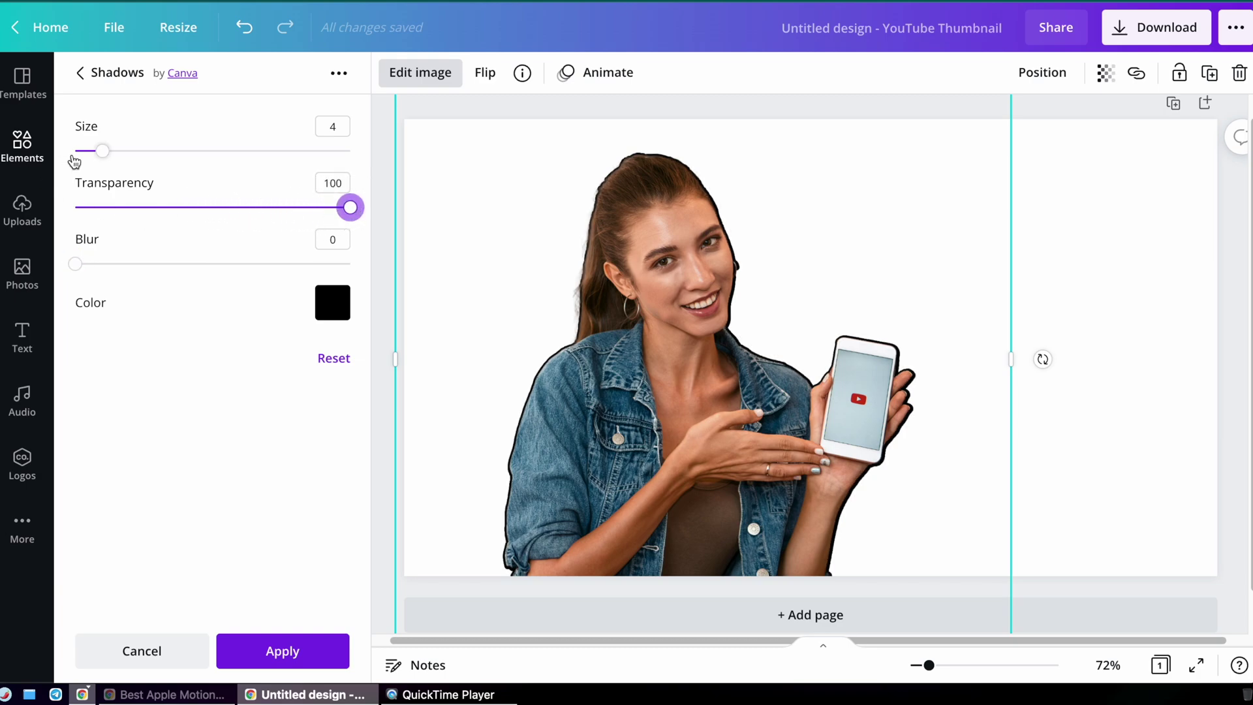
left_click_drag(103, 155, 220, 157)
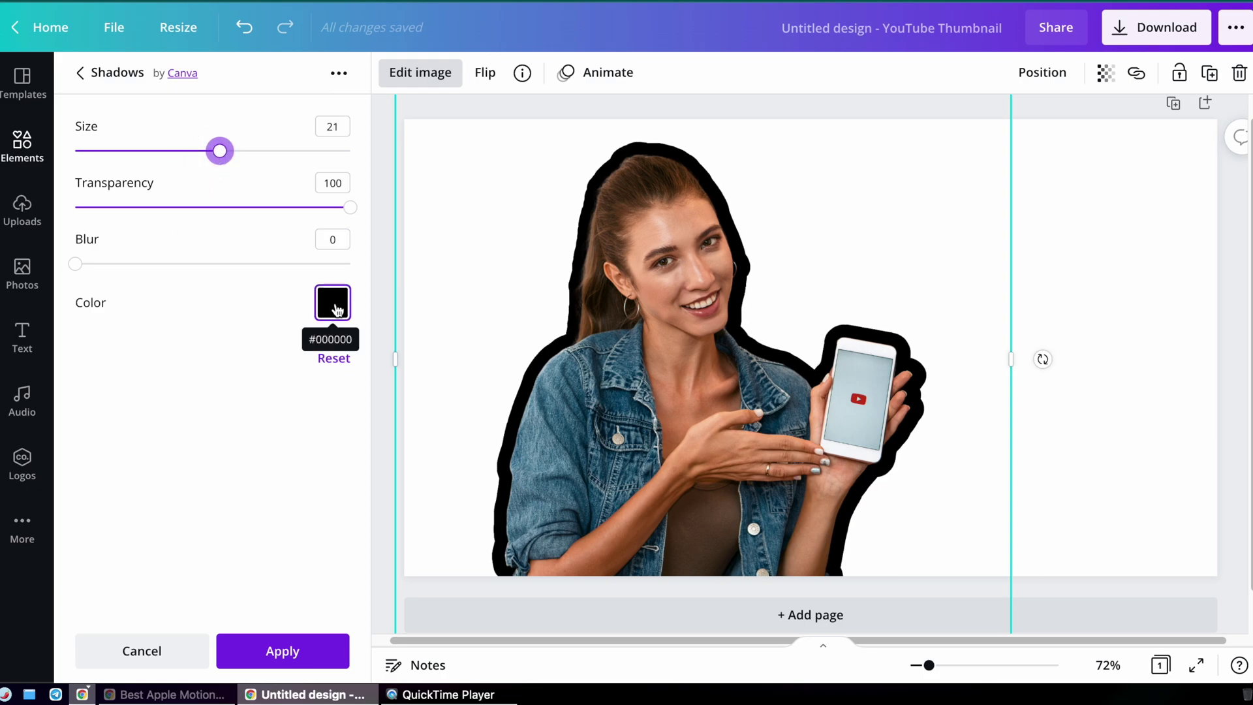
- Make the woman's glow outline white and fill the page background with the brand palette's light blue
left_click(339, 307)
left_click(384, 381)
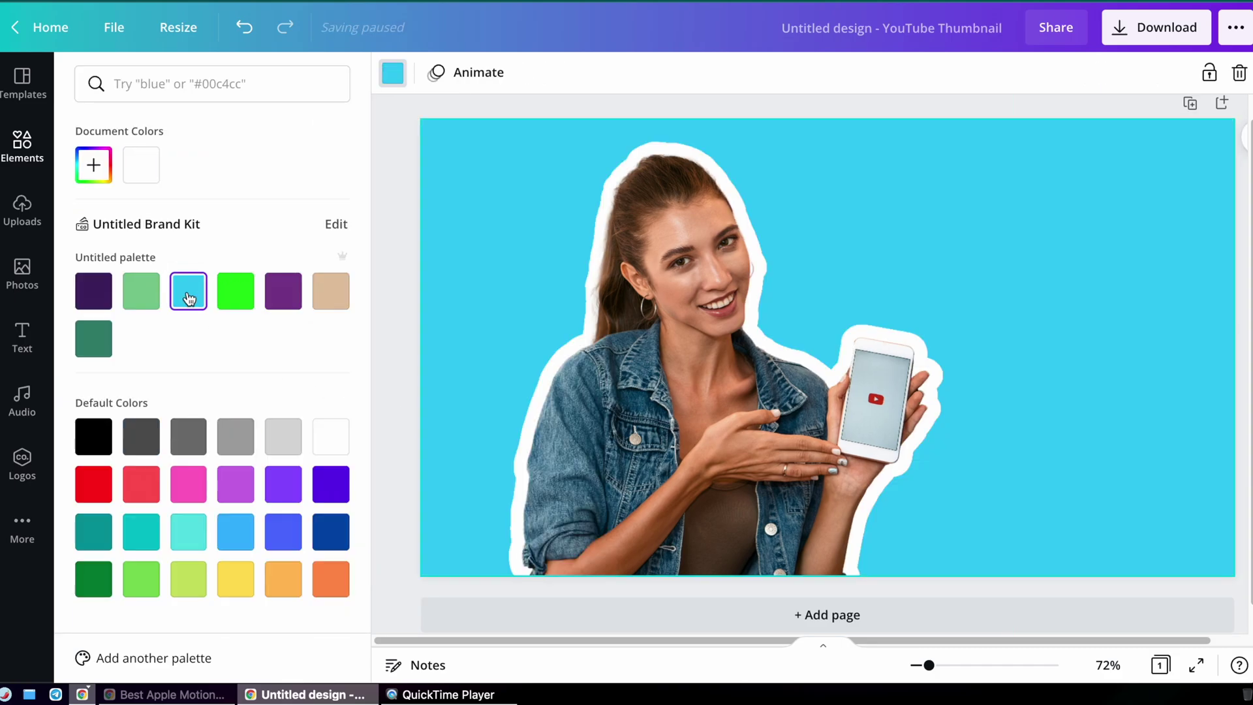
- Add the uploaded video-grid screenshot containing the BEST SSD thumbnail and give it the Pixel effect from Pixelate
left_click(23, 212)
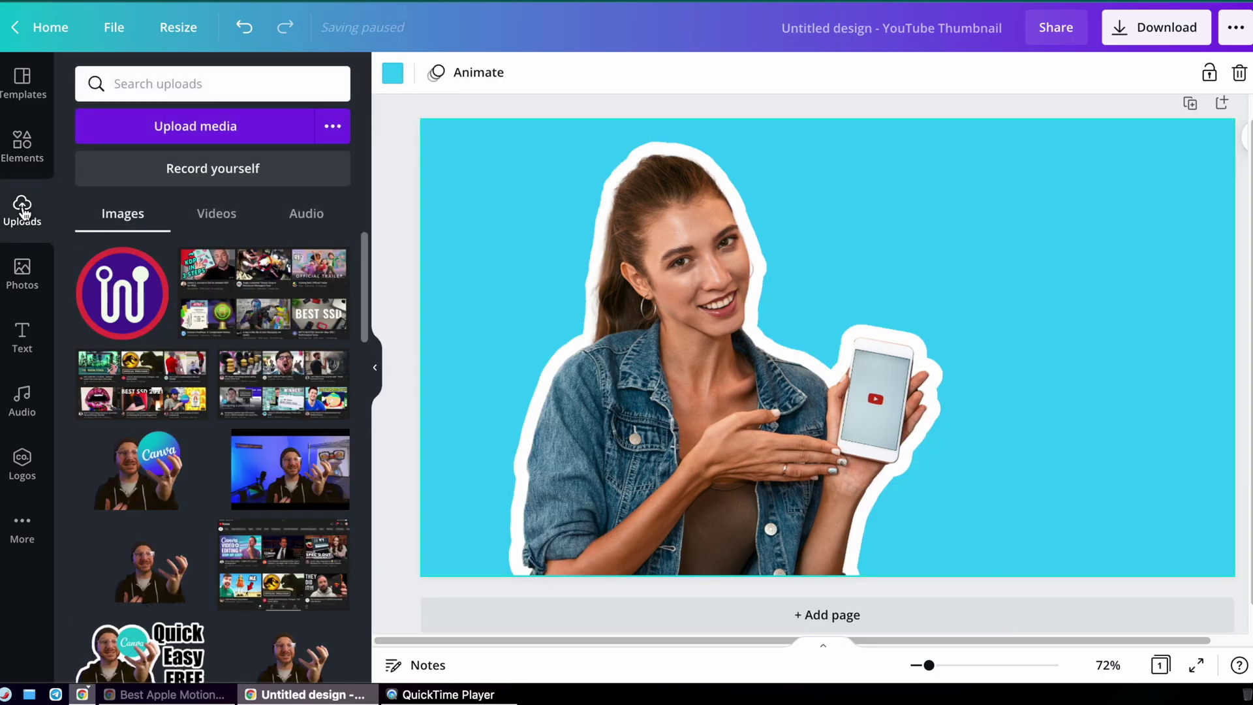
left_click(240, 303)
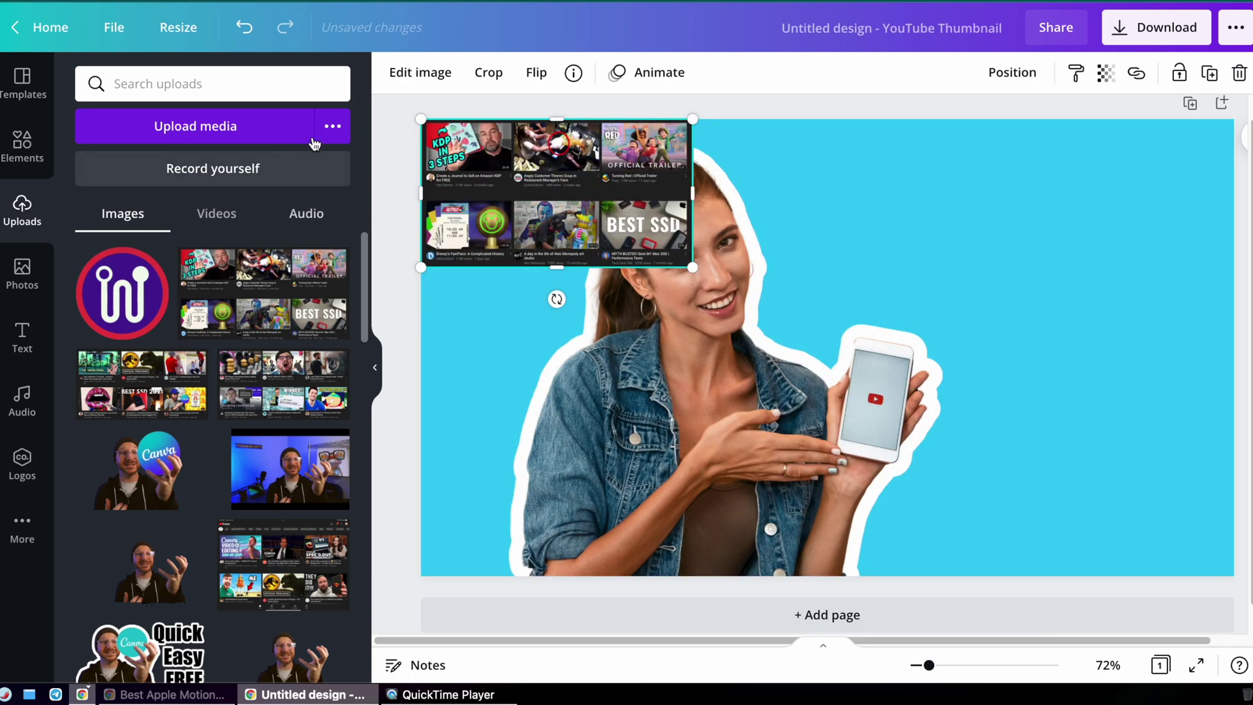
left_click(404, 75)
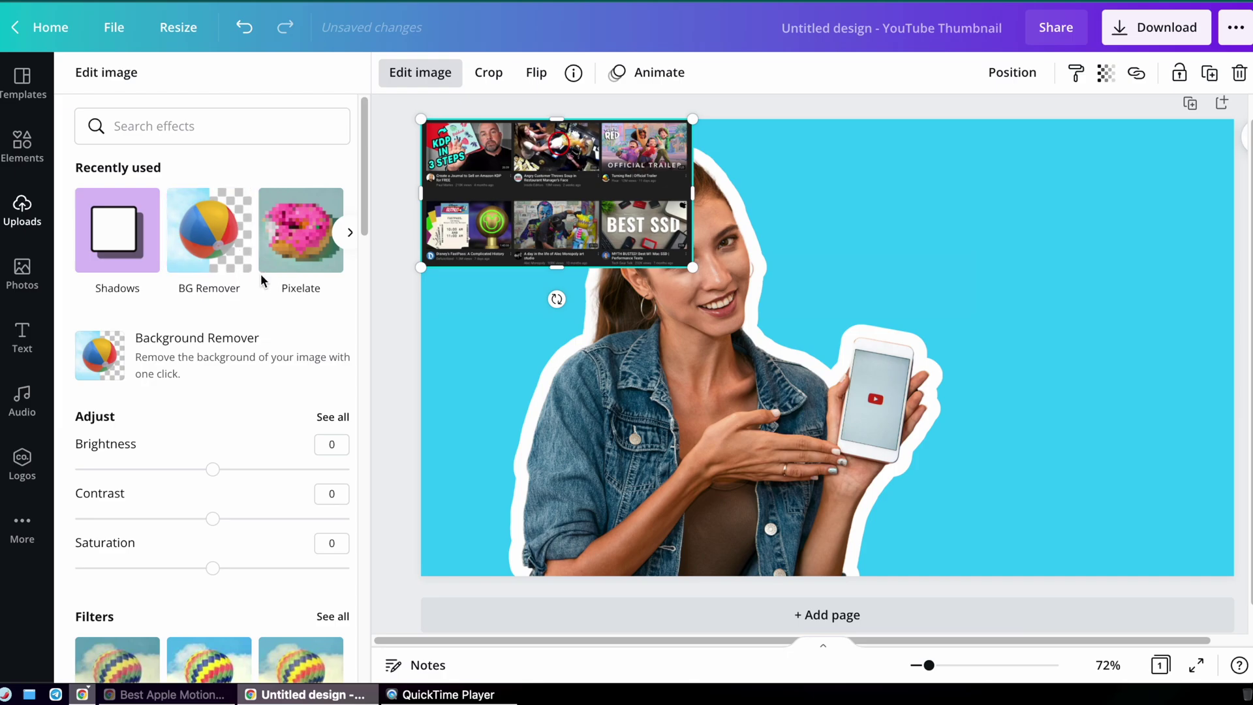
scroll(159, 507, "down", 10)
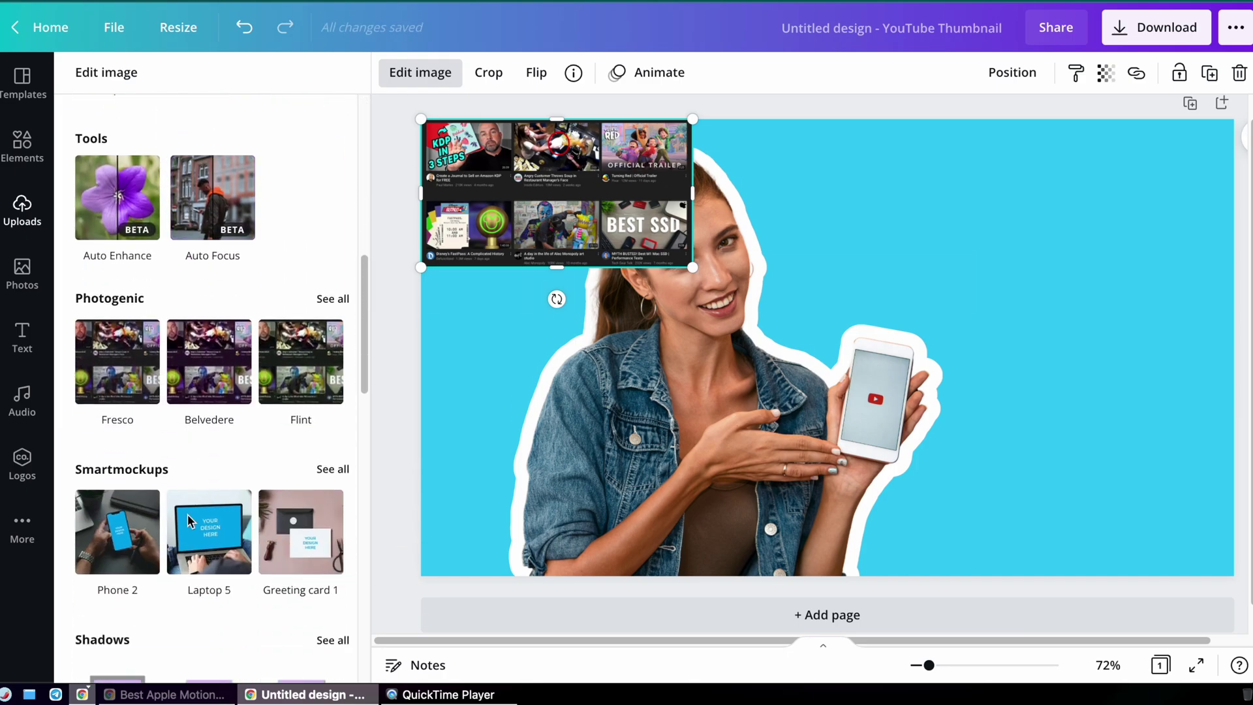
scroll(187, 520, "down", 10)
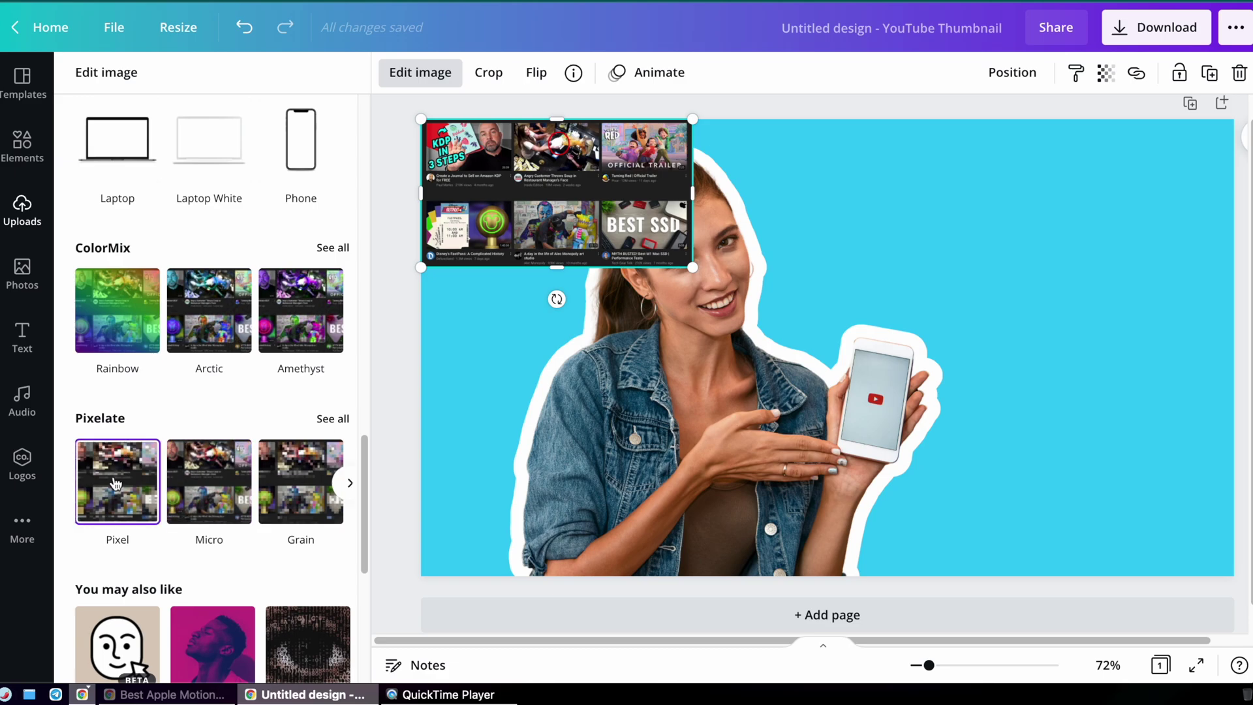
left_click(115, 483)
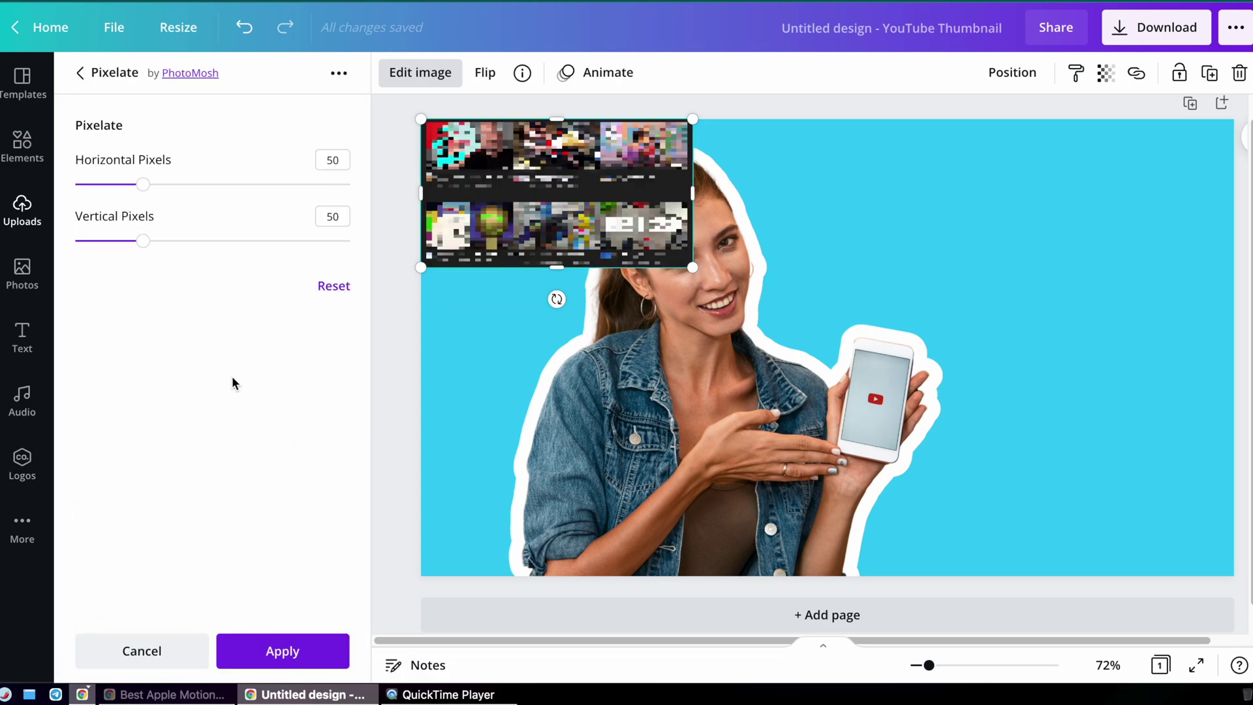
- Increase the effect's horizontal and vertical pixels to make the screenshot's pixelation finer, and apply it
left_click_drag(145, 186, 187, 188)
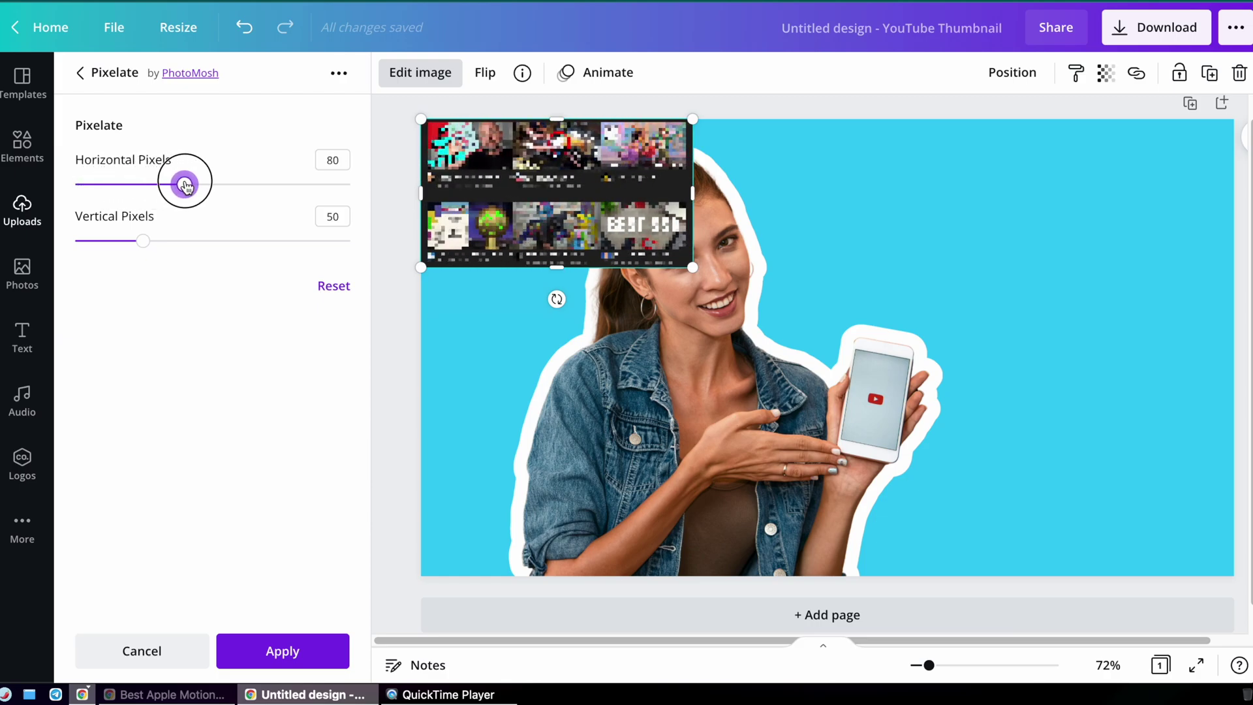
left_click_drag(144, 240, 205, 243)
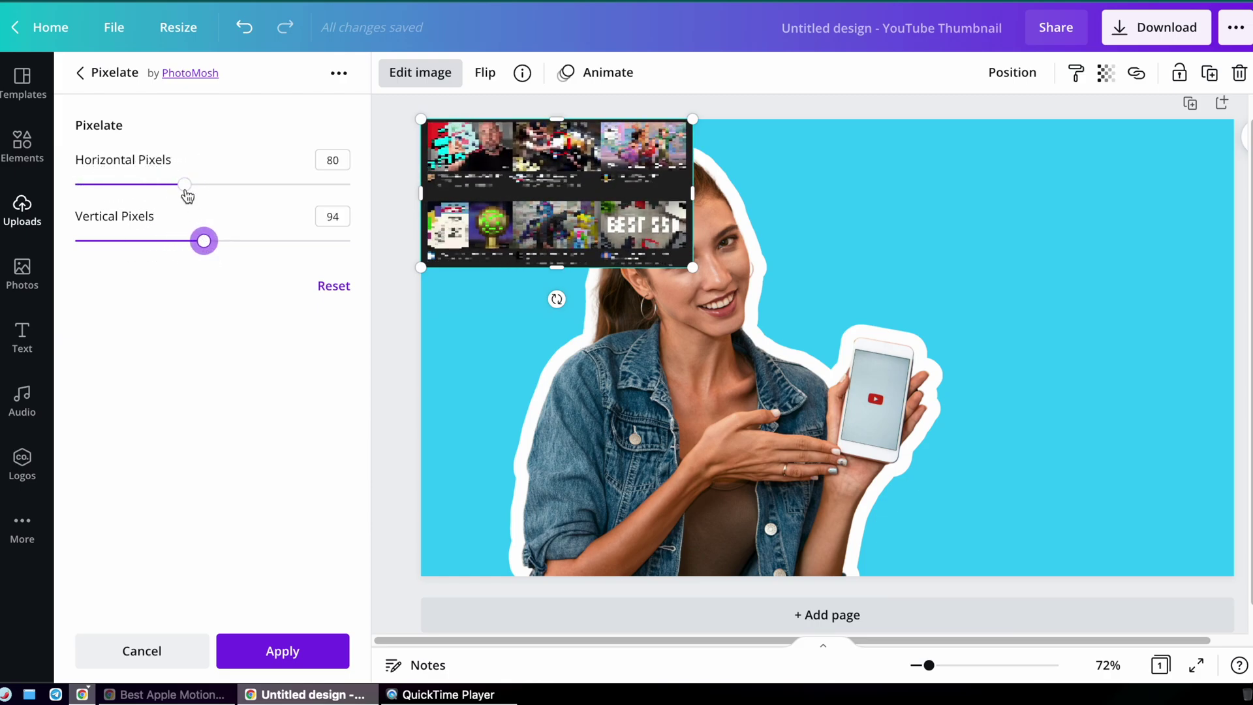
left_click_drag(185, 186, 224, 185)
left_click_drag(205, 241, 247, 241)
left_click_drag(224, 185, 243, 185)
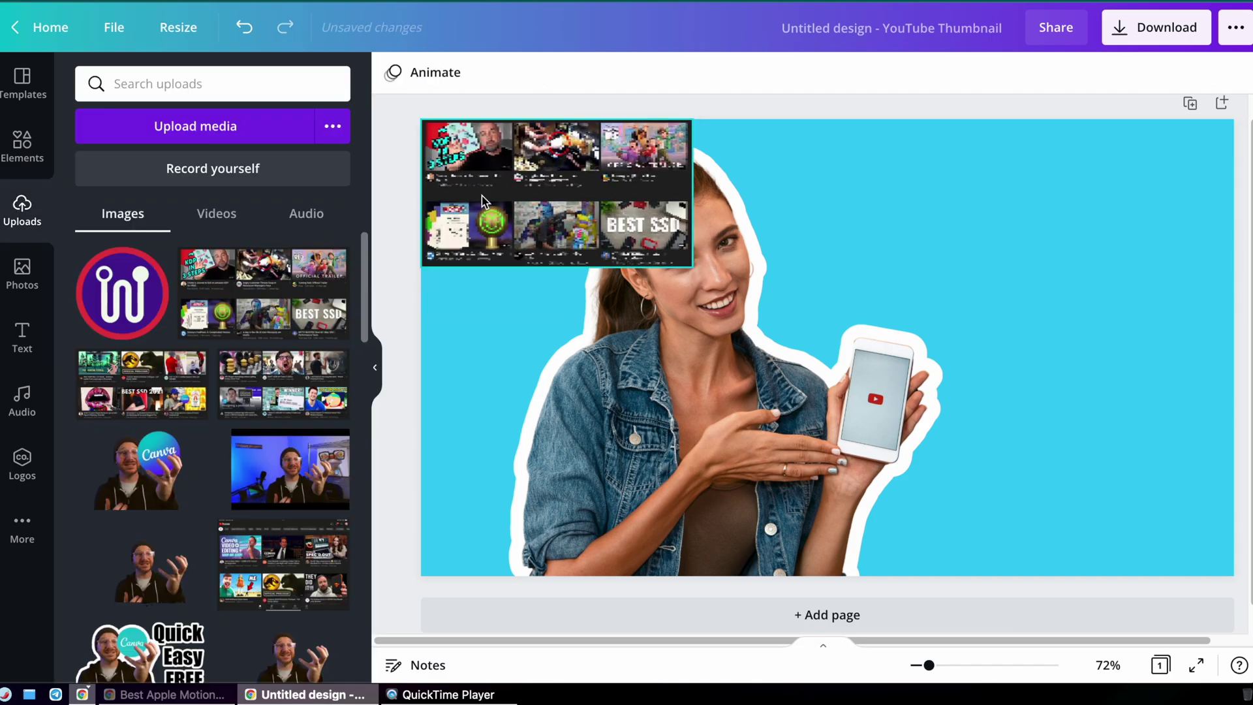
- Duplicate the pixelated screenshot twice and line the copies up as a row of three across the page's top
left_click(483, 200)
key("super+d")
left_click_drag(483, 222, 1028, 209)
key("super+d")
- Duplicate the row of three screenshots twice and stack the copies below it as a three-by-three grid
left_click(587, 216)
left_click(829, 196, "shift")
left_click(1080, 180, "shift")
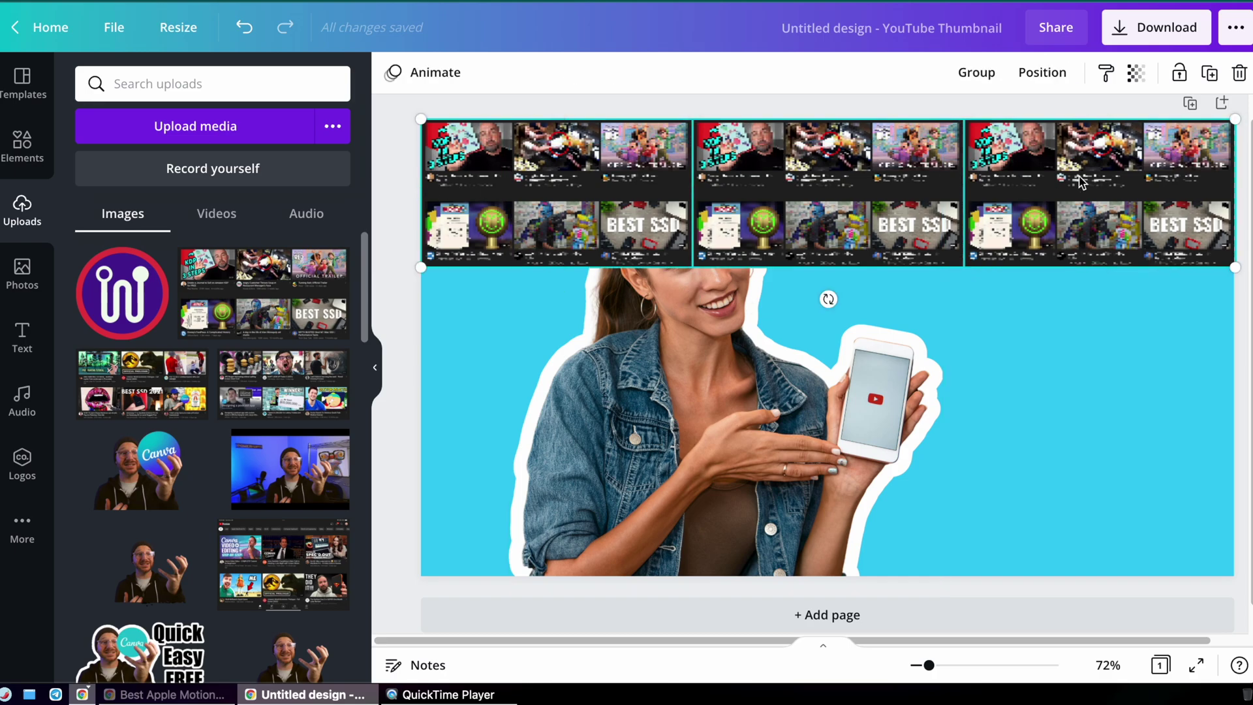
key("super+d")
left_click_drag(638, 208, 621, 486)
key("super+d")
- Enlarge all nine screenshots together until they cover the whole page, and send them behind the woman
left_click(627, 346, "shift")
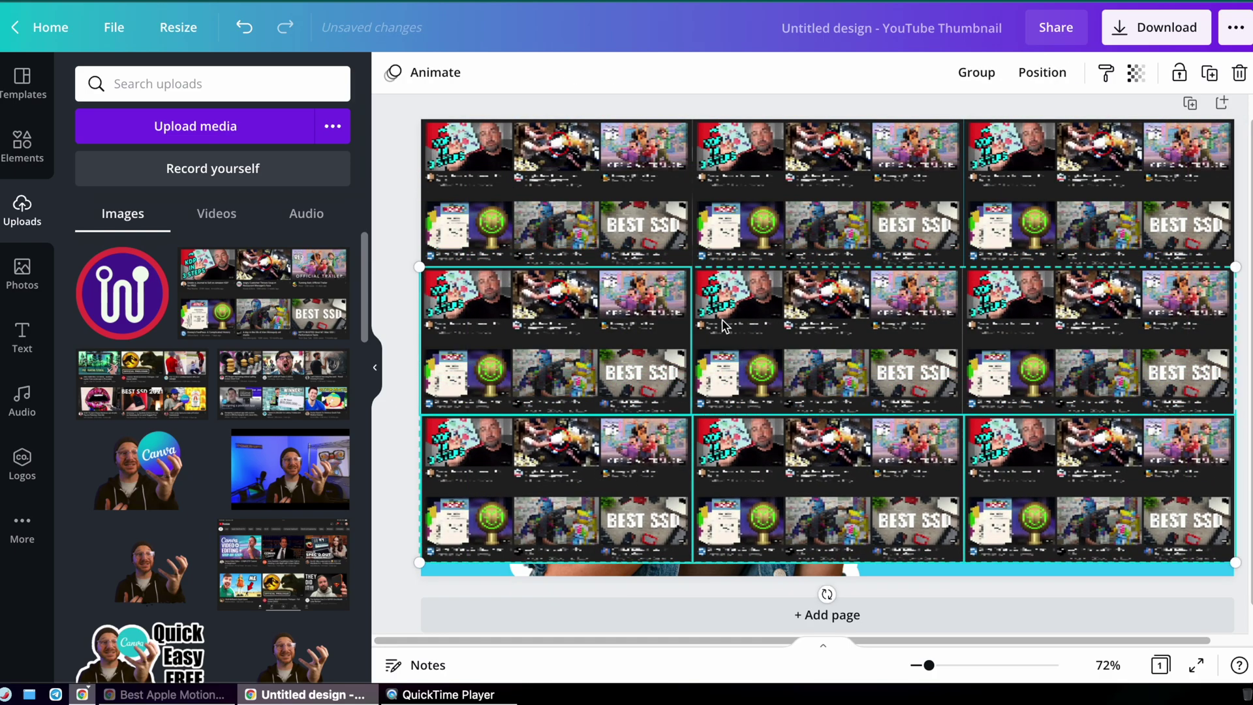
left_click(722, 325, "shift")
left_click(999, 333, "shift")
left_click(999, 216, "shift")
left_click(828, 204, "shift")
left_click(587, 209, "shift")
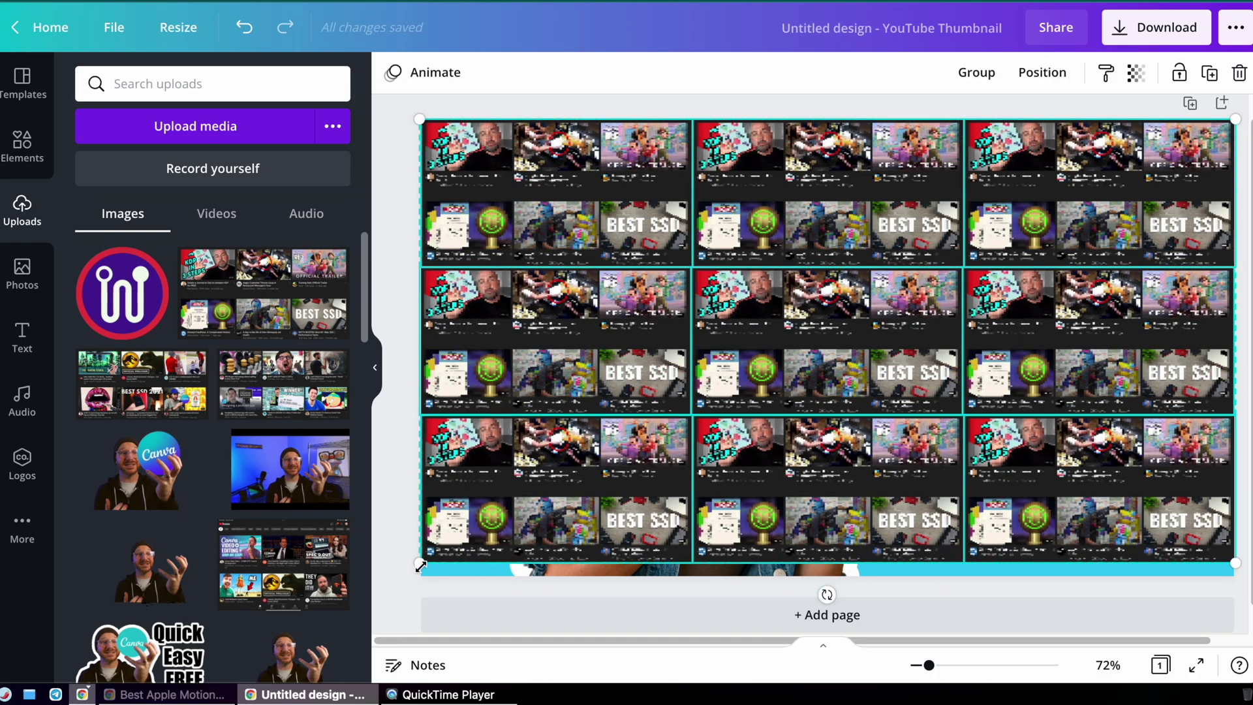
left_click_drag(421, 567, 405, 604)
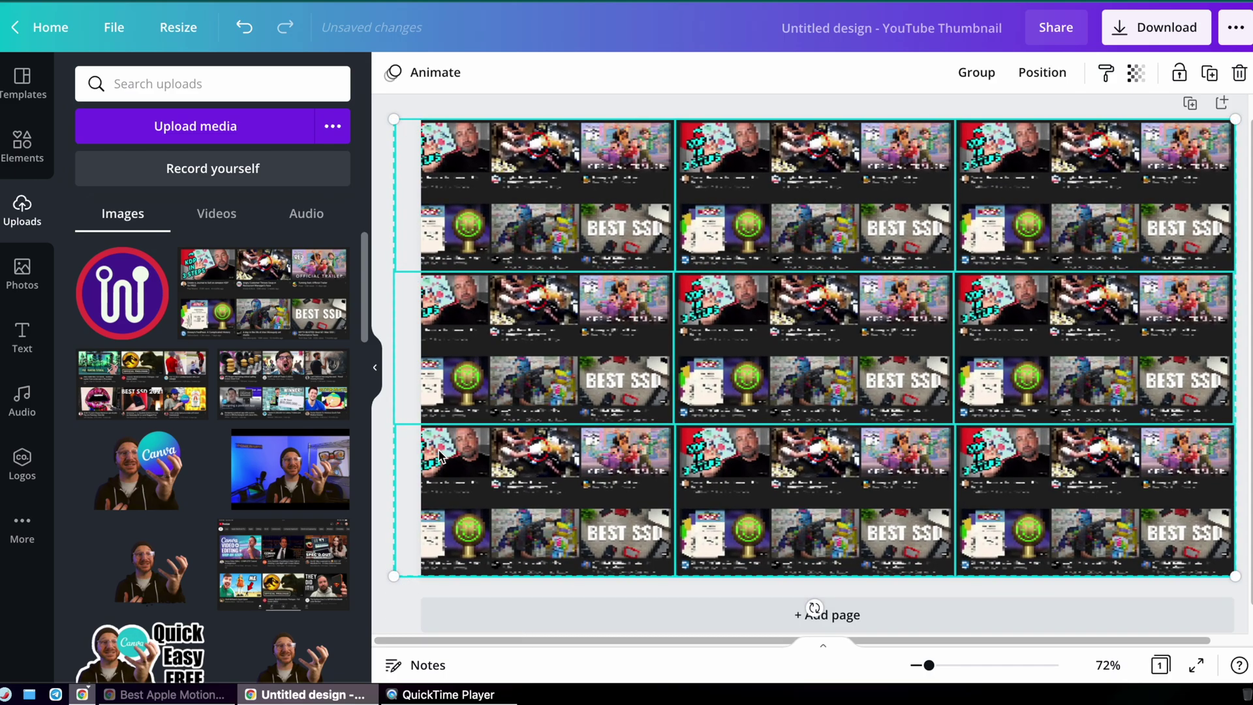
left_click(1038, 74)
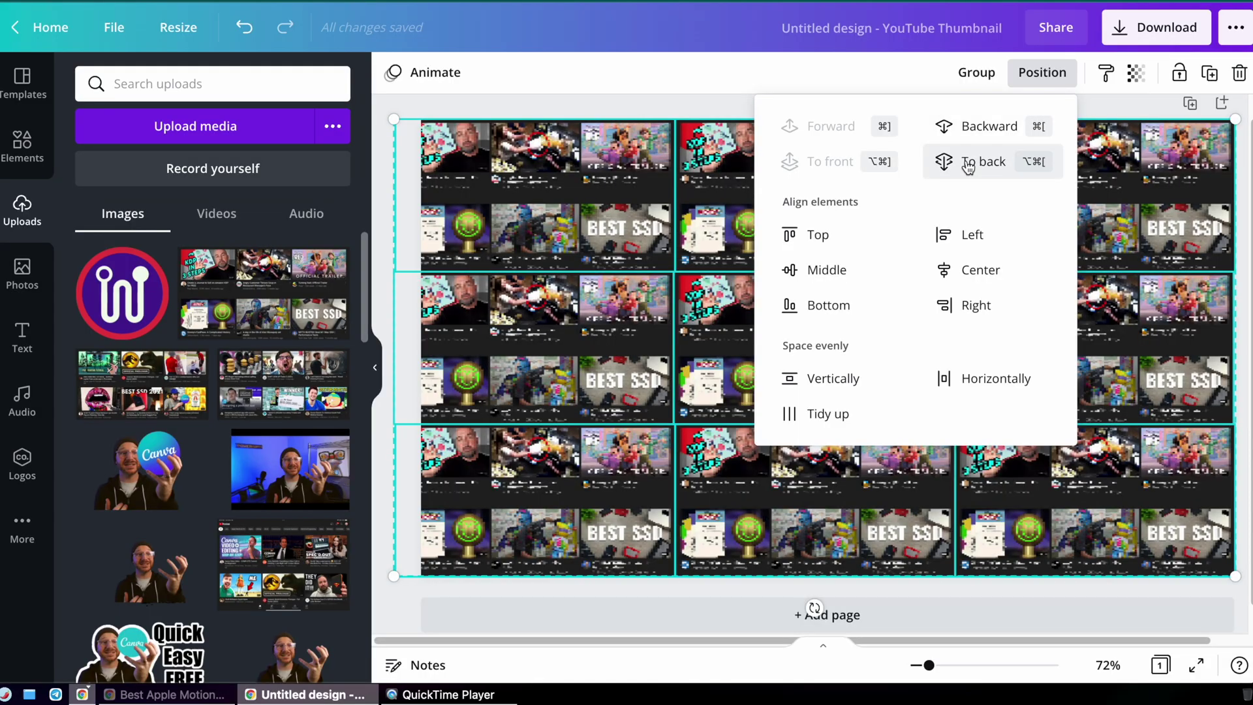
left_click(968, 164)
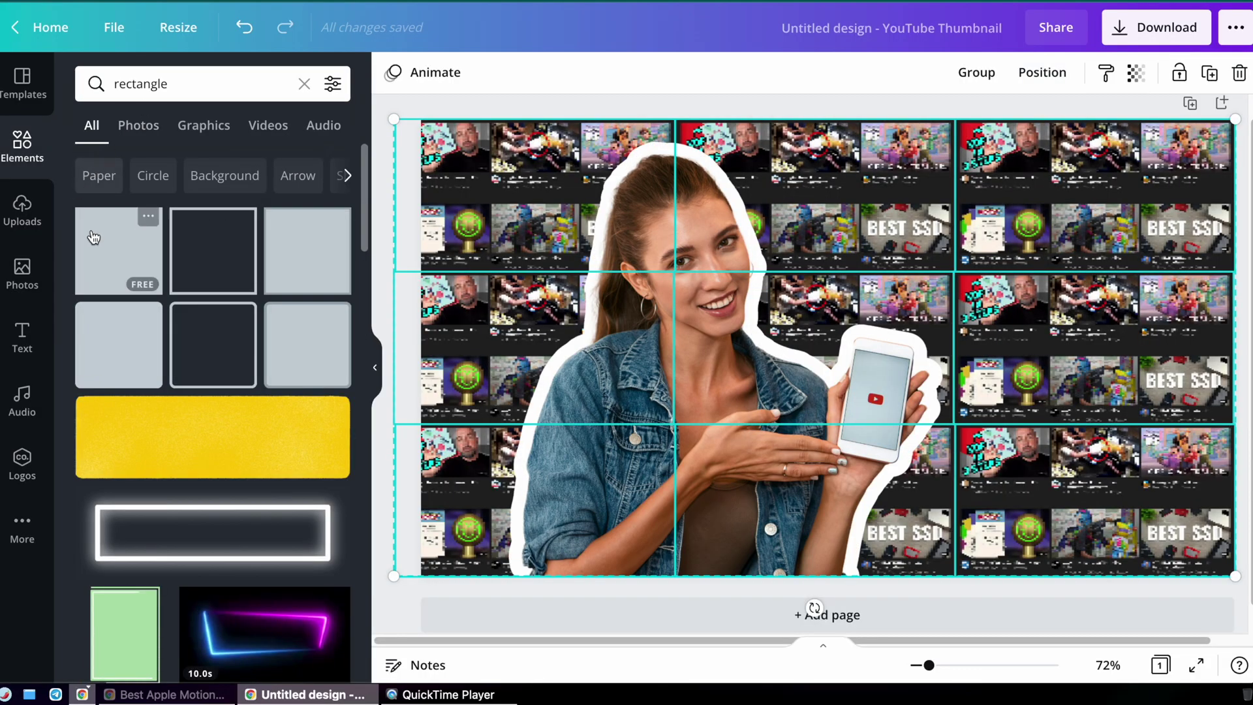
- Add a solid rectangle shape and stretch it to cover the entire page
left_click(94, 237)
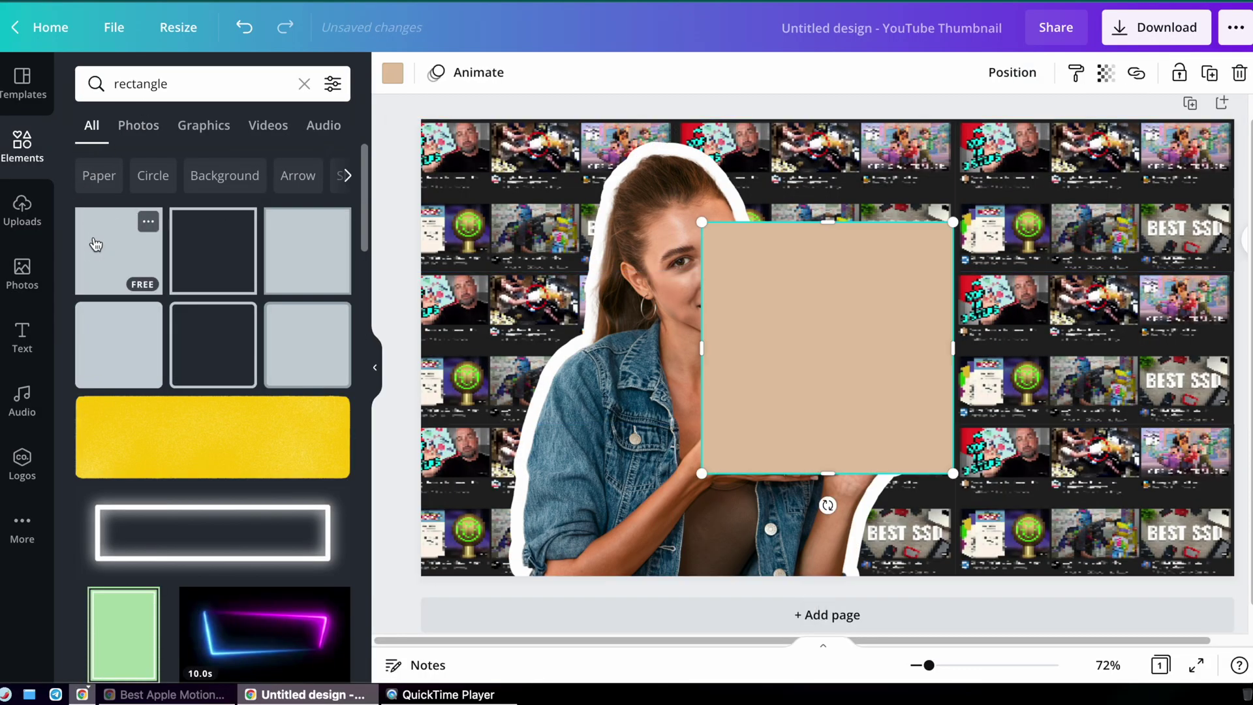
left_click_drag(733, 302, 453, 205)
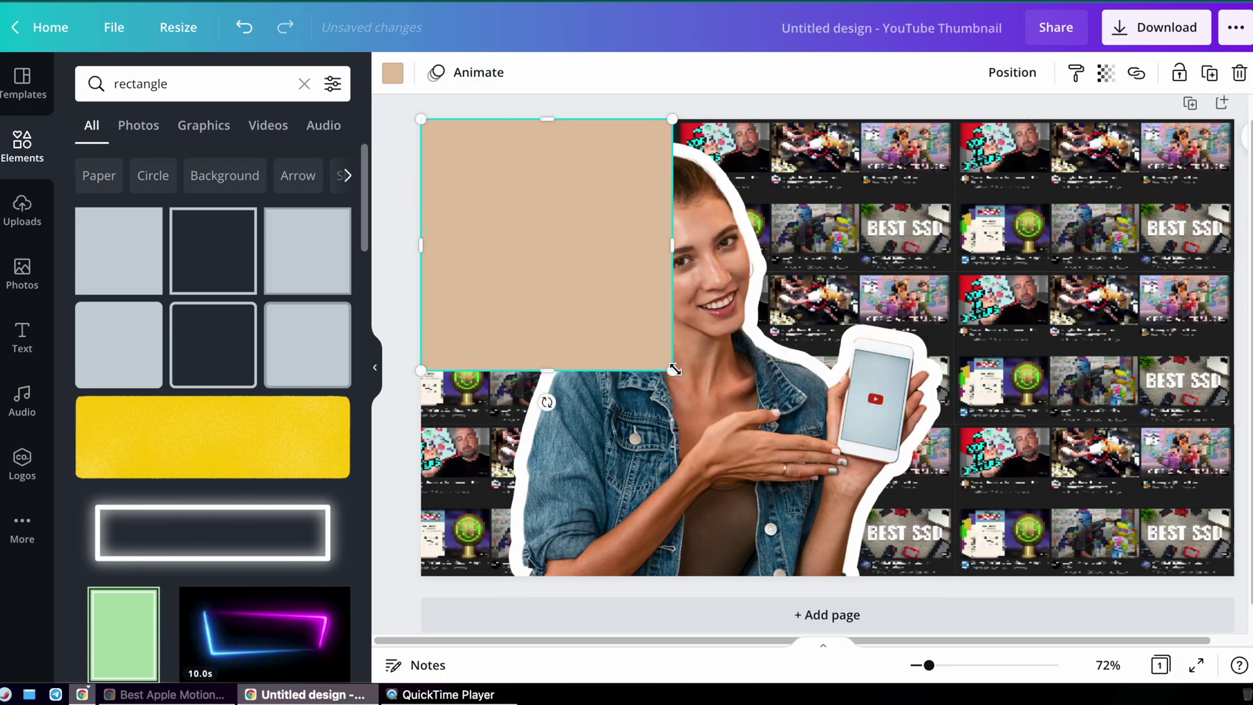
left_click_drag(673, 370, 928, 538)
left_click_drag(880, 350, 1234, 358)
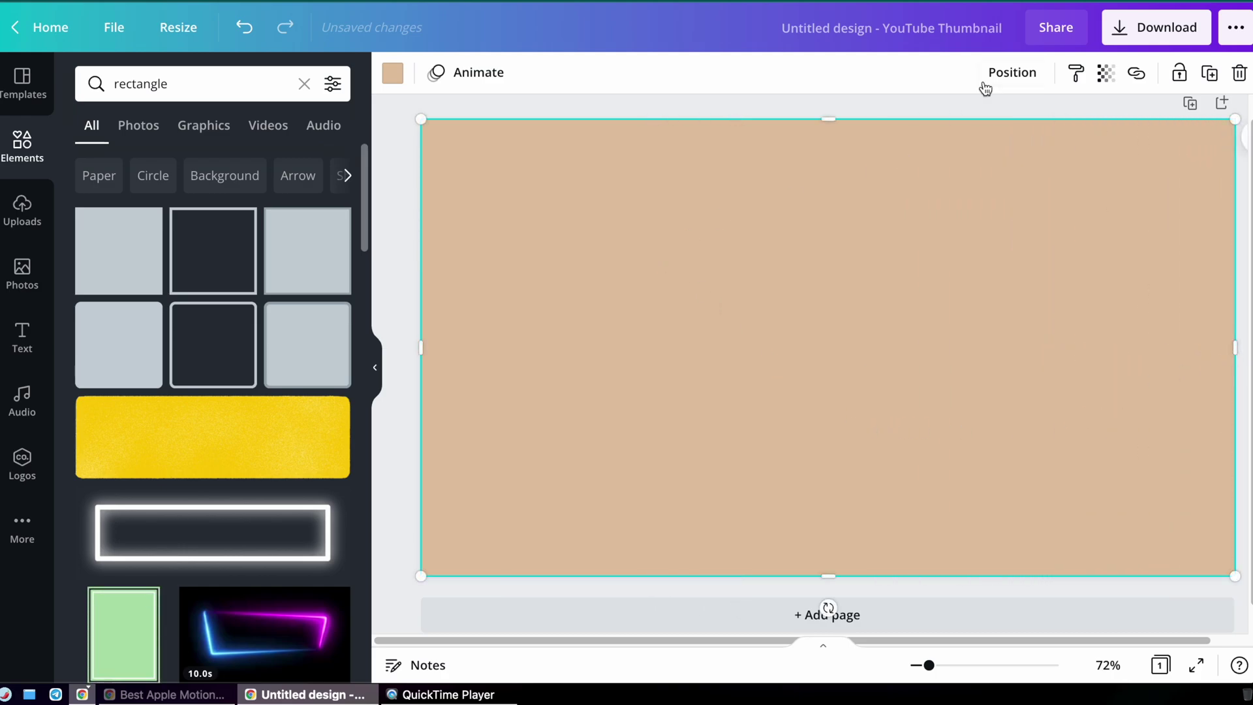
- Color the rectangle with the document's light blue and set its transparency to 72
left_click(393, 73)
left_click(141, 164)
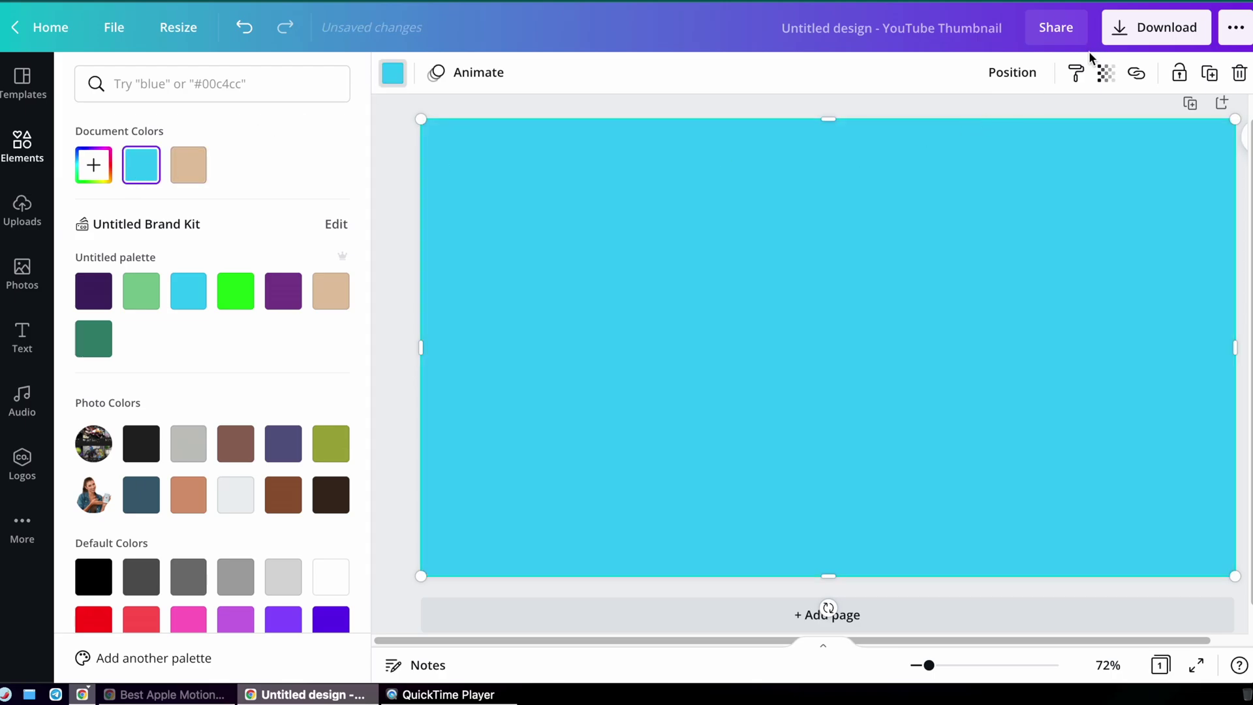
left_click(1106, 73)
left_click_drag(1038, 128, 1012, 133)
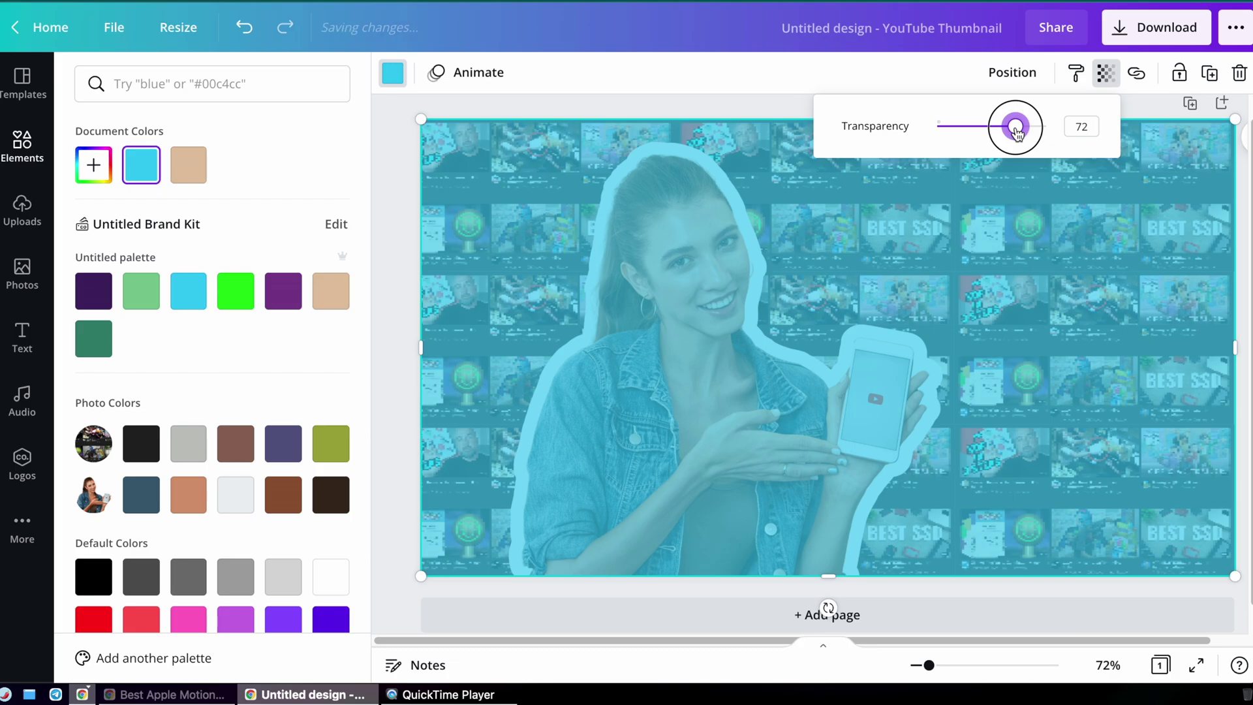
- Reorder the translucent blue rectangle so it sits behind the woman but in front of all nine screenshots
left_click(1025, 75)
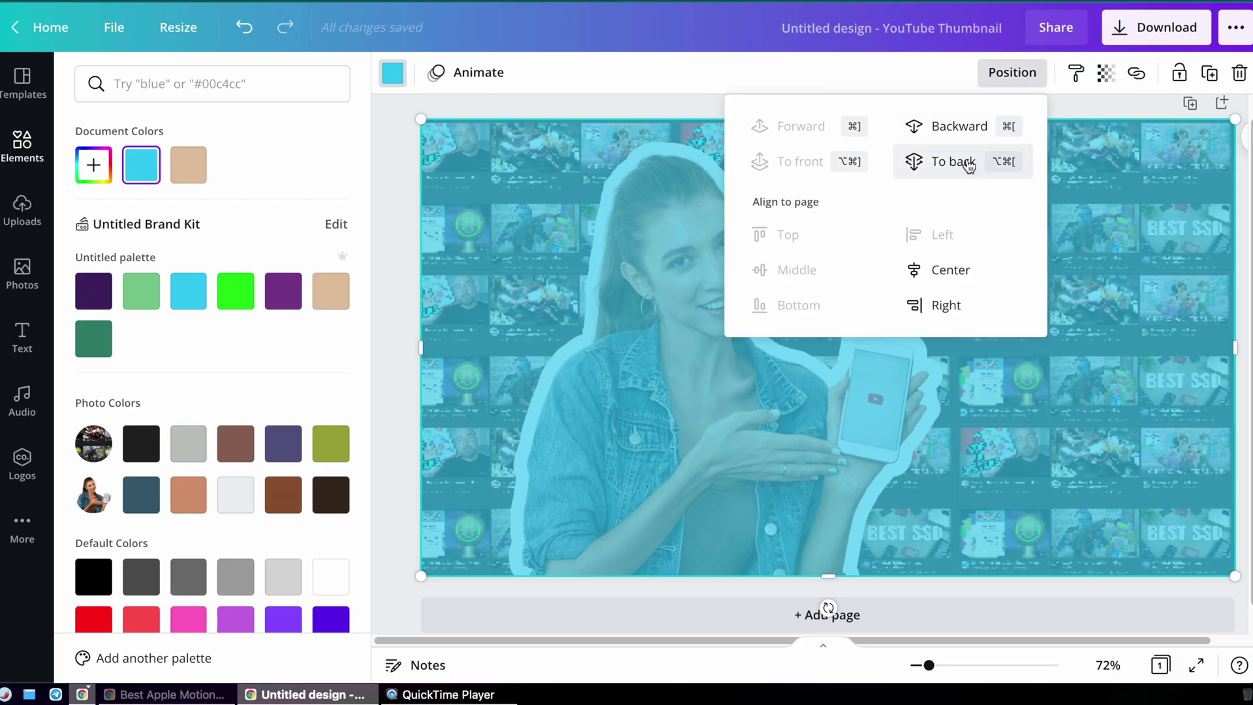
left_click(958, 129)
left_click(958, 129)
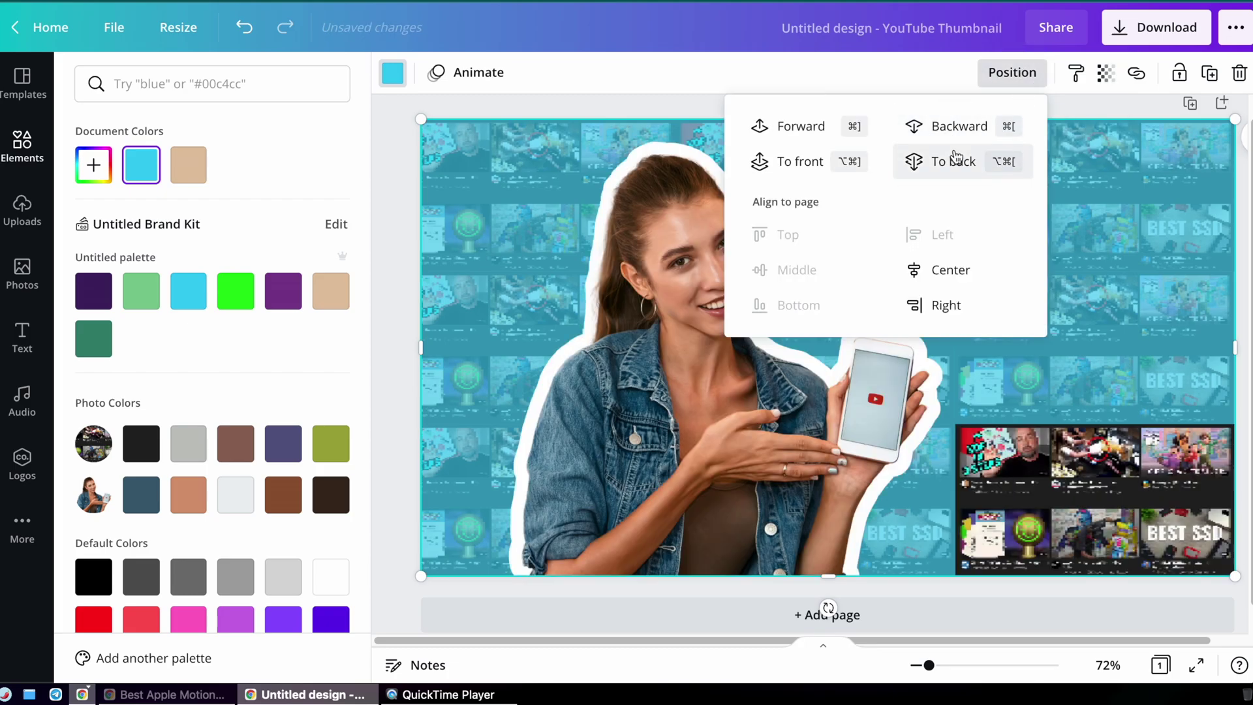
left_click(816, 131)
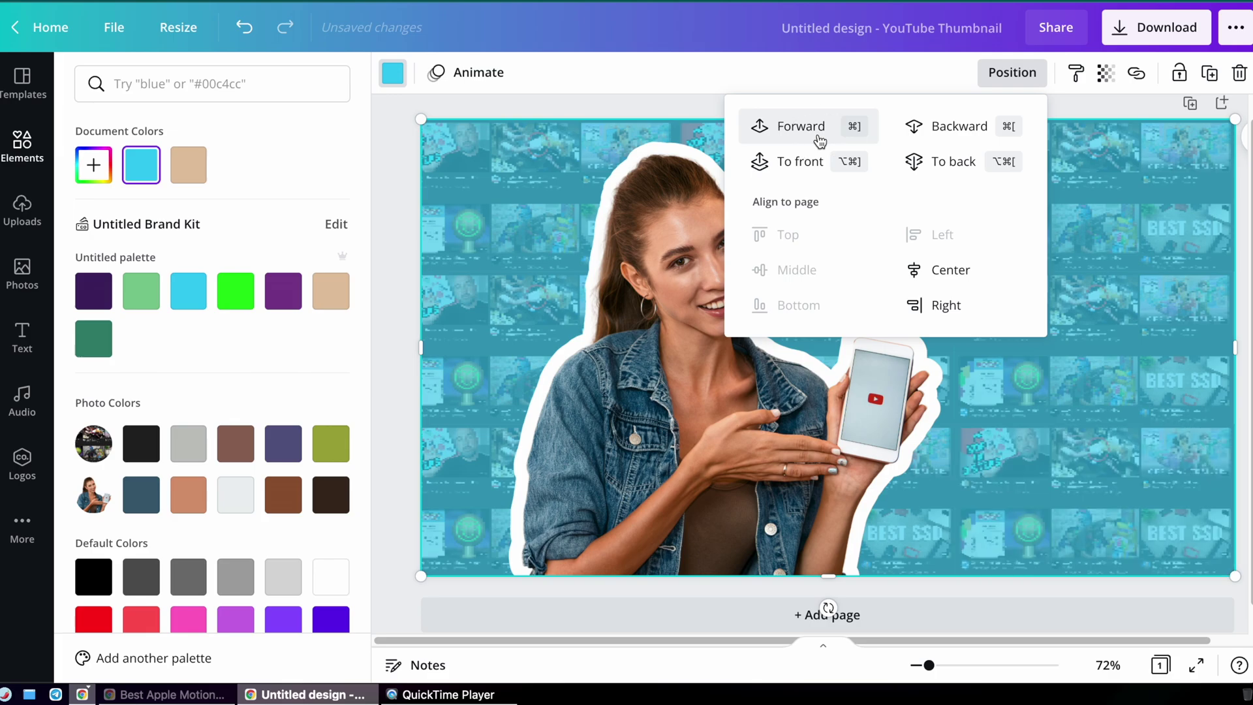
- Set the blue rectangle's transparency to 85 and move the woman's cutout to the left side of the page
left_click(771, 75)
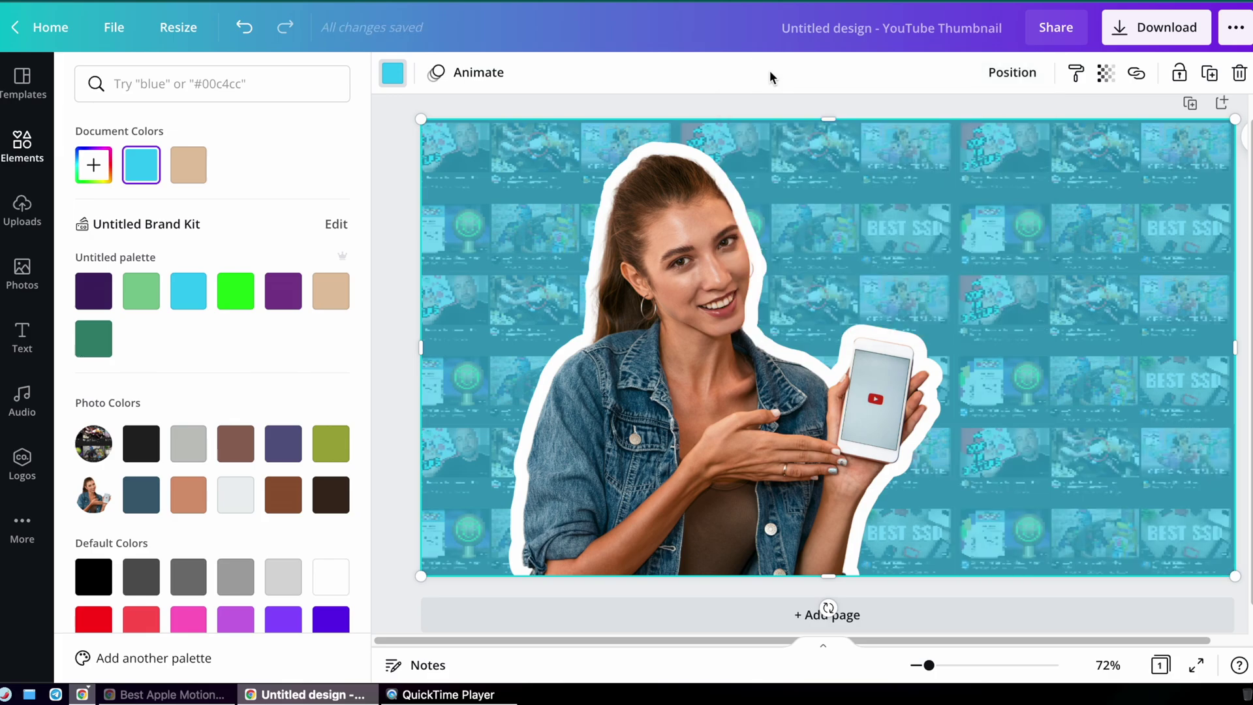
left_click(1176, 78)
left_click(1108, 76)
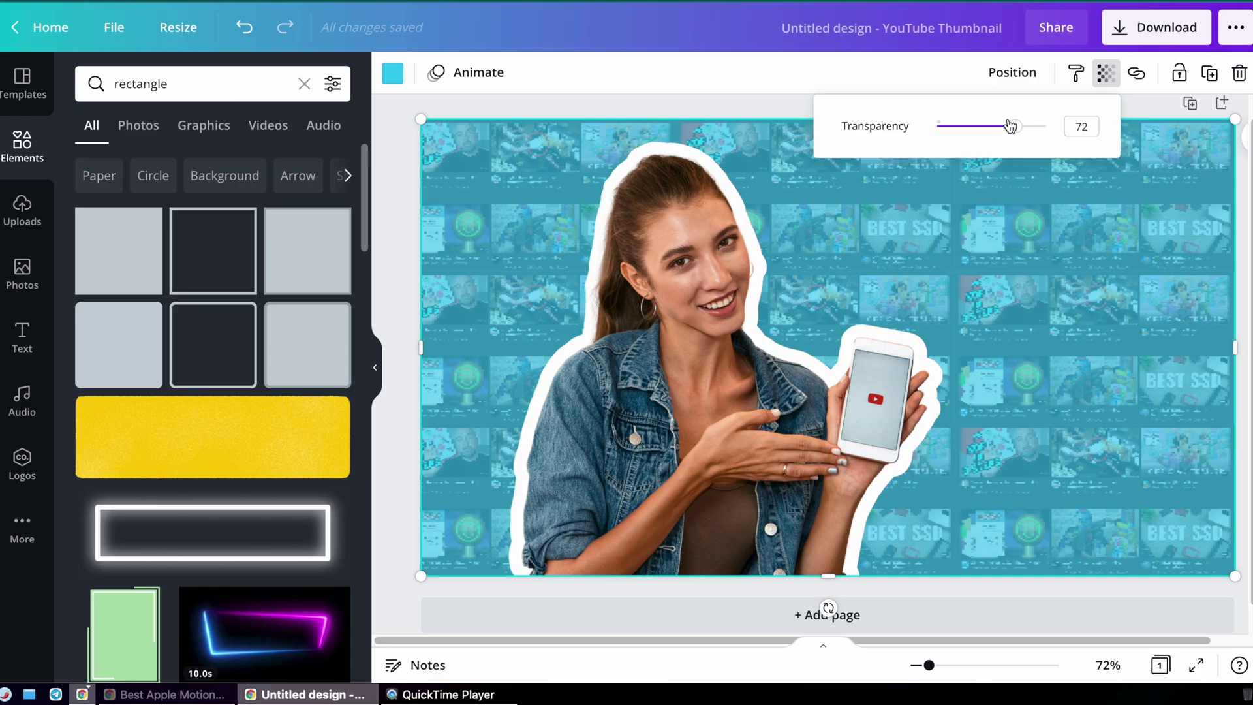
left_click_drag(1011, 126, 1029, 126)
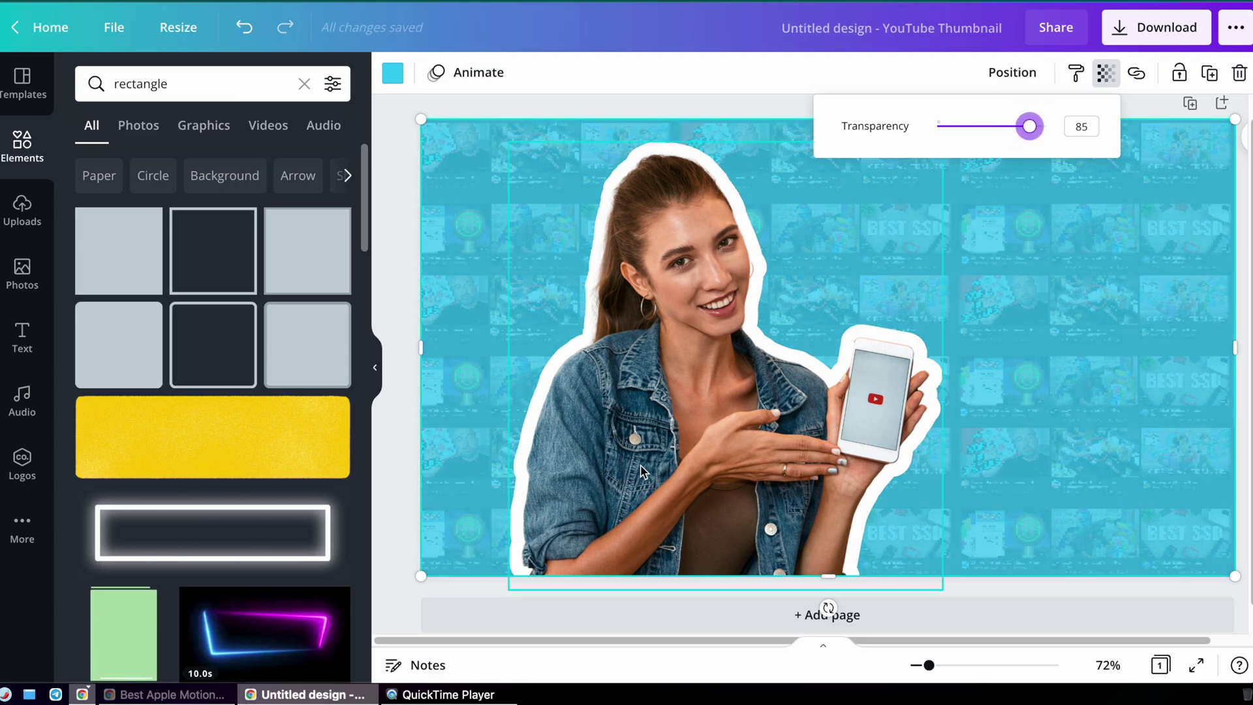
left_click_drag(645, 469, 569, 469)
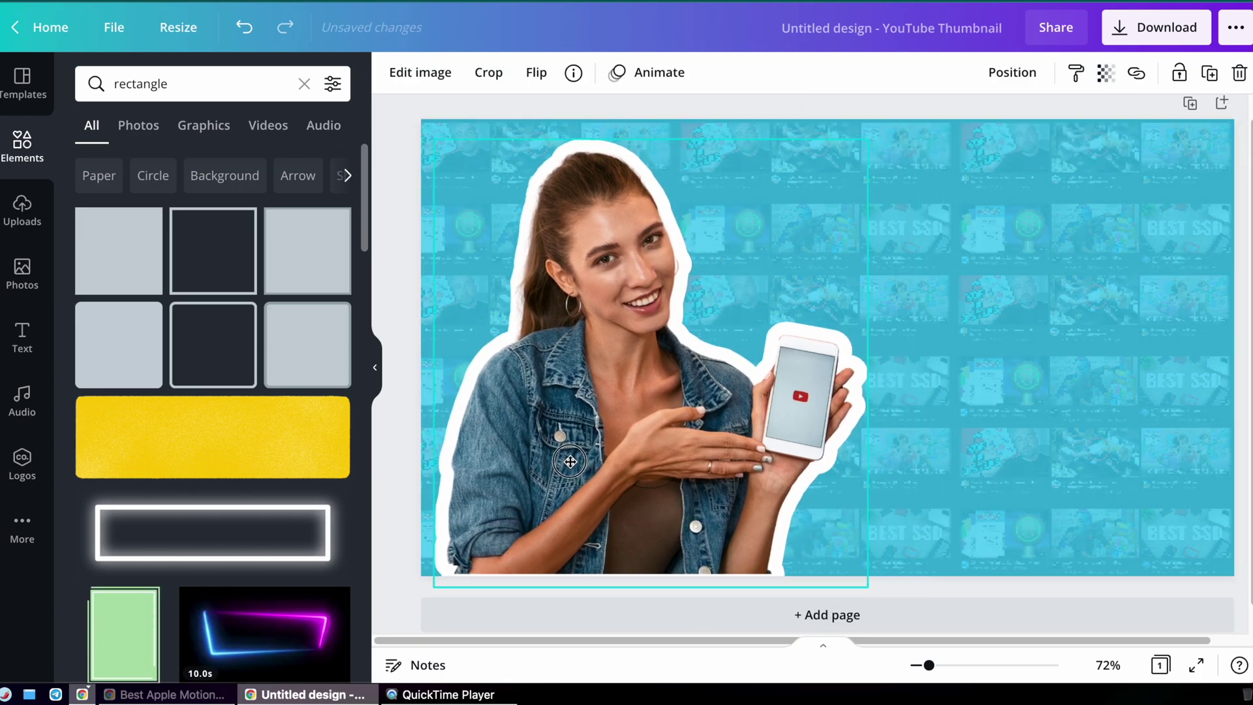
- Add the "FREE DELIVERY" text combination, move it to the page's upper right, and right-align its text
left_click(3, 349)
left_click(140, 191)
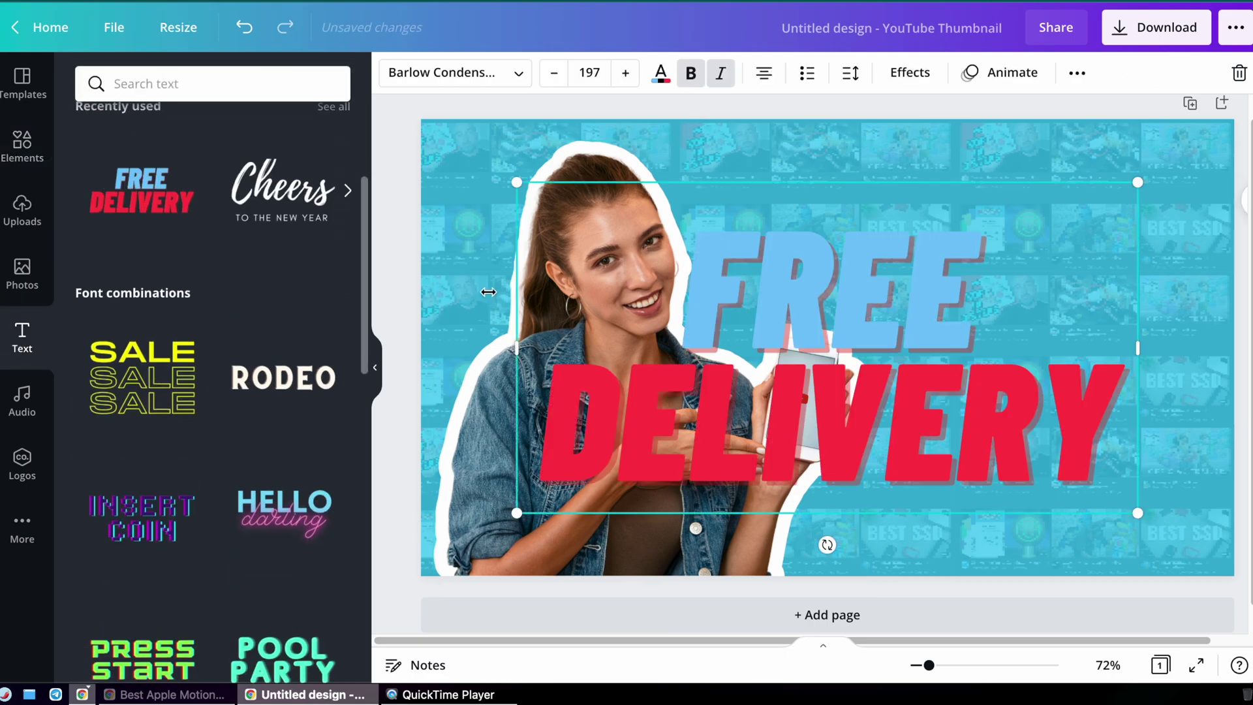
left_click_drag(903, 303, 957, 210)
left_click(764, 73)
left_click(764, 73)
- Color the word "FREE" in the headline with the brand palette's bright green
left_click(1192, 208)
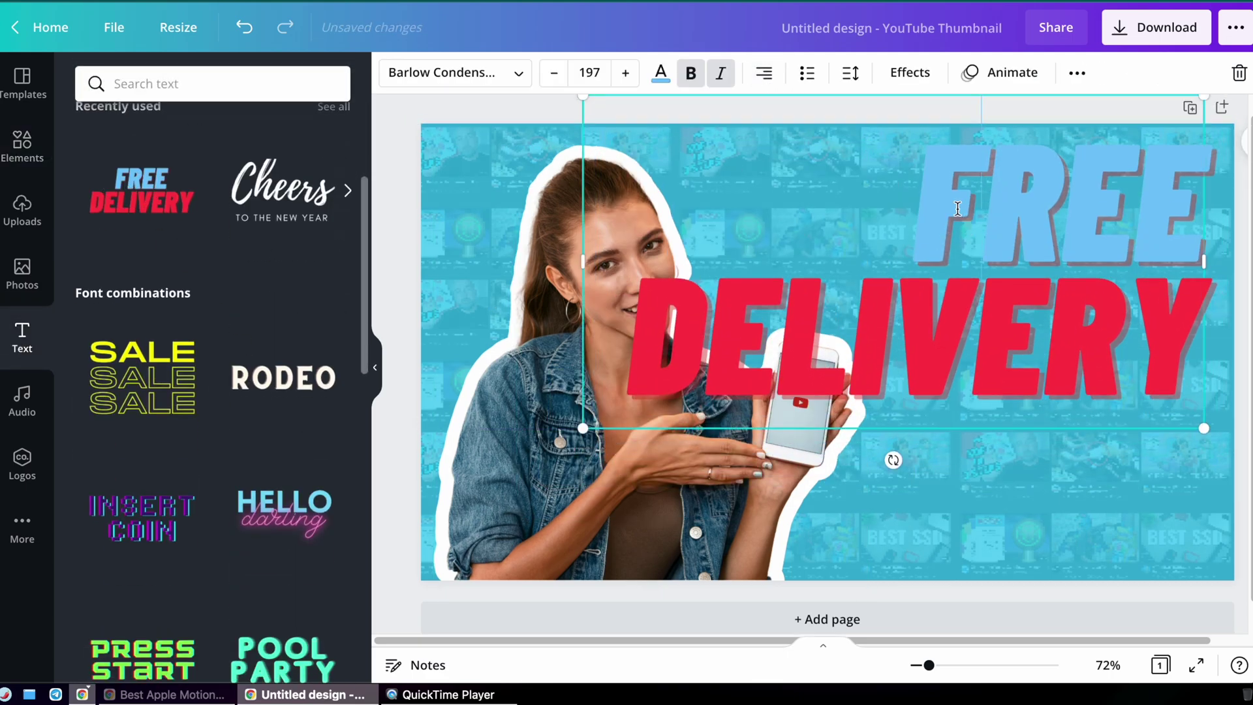
left_click_drag(1192, 207, 760, 159)
left_click(660, 73)
left_click(141, 290)
left_click(235, 290)
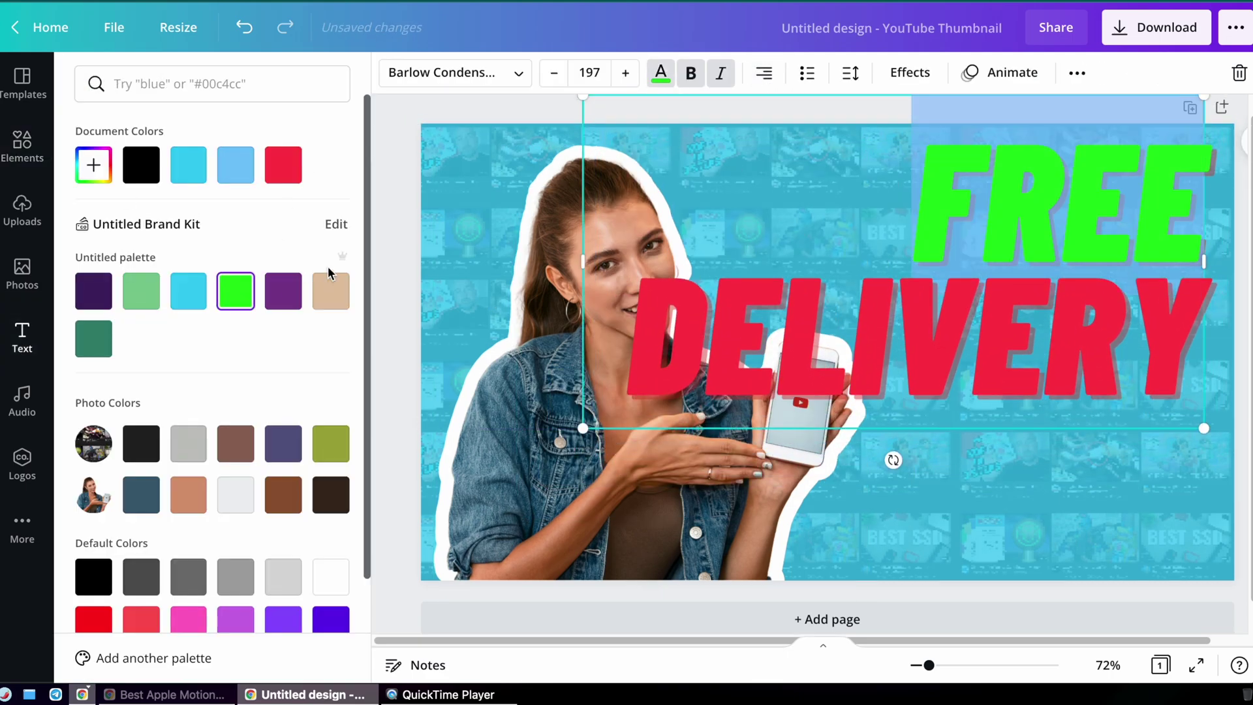
- Append "+ EASY" after "FREE" in the headline and reduce the font size of all its text
left_click(23, 337)
type("+ EASY")
key("super+a")
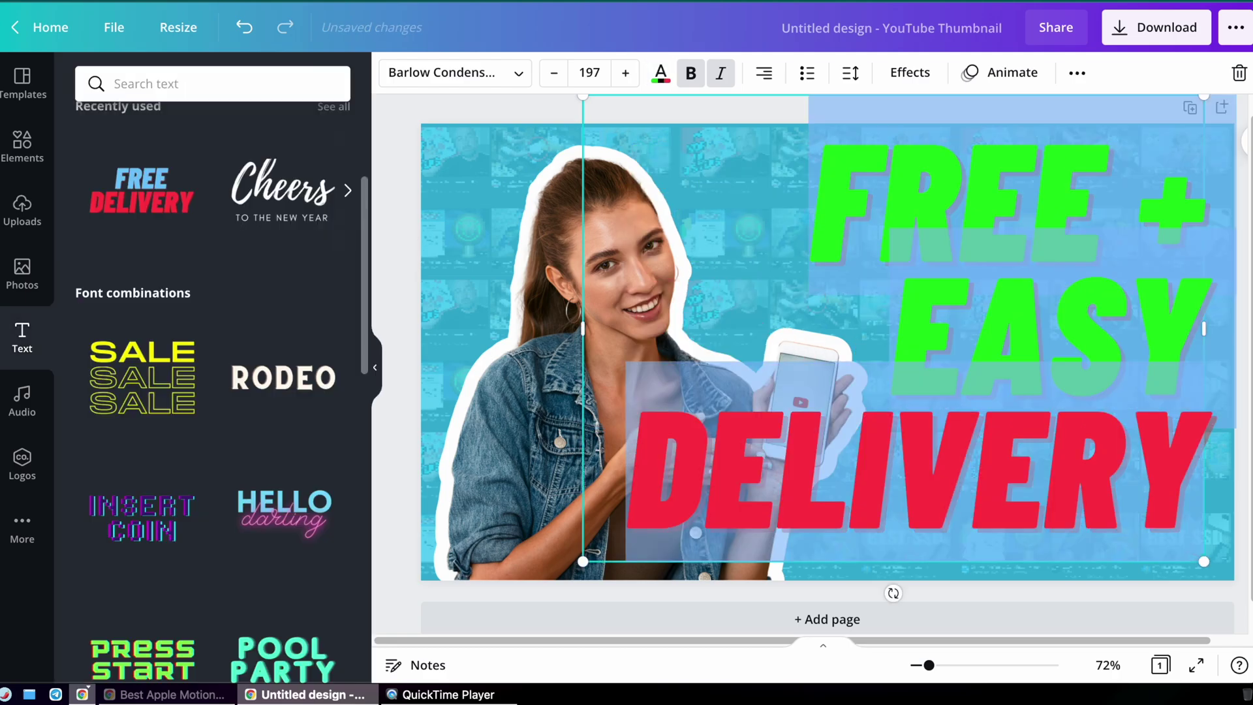
left_click(557, 74)
left_click(557, 74)
left_click(557, 75)
left_click(556, 75)
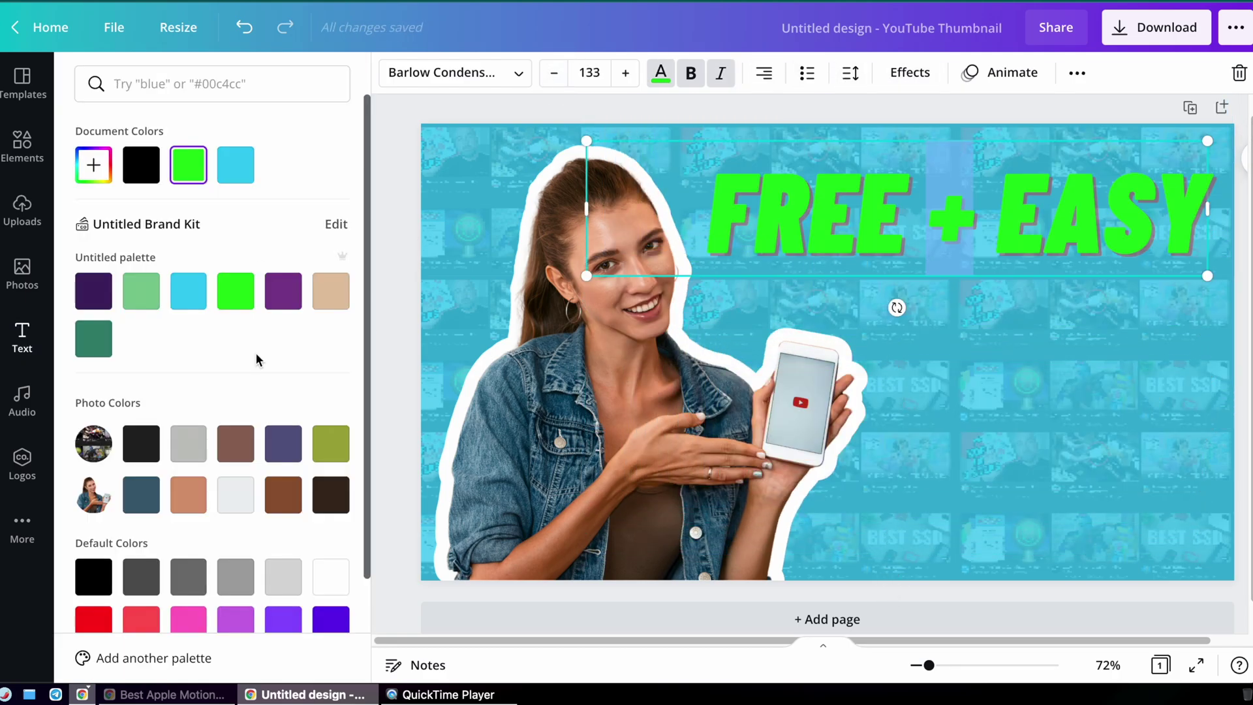
- Color the headline's plus sign yellow and the word "EASY" red
scroll(256, 354, "down", 3)
left_click(236, 592)
double_click(1007, 230)
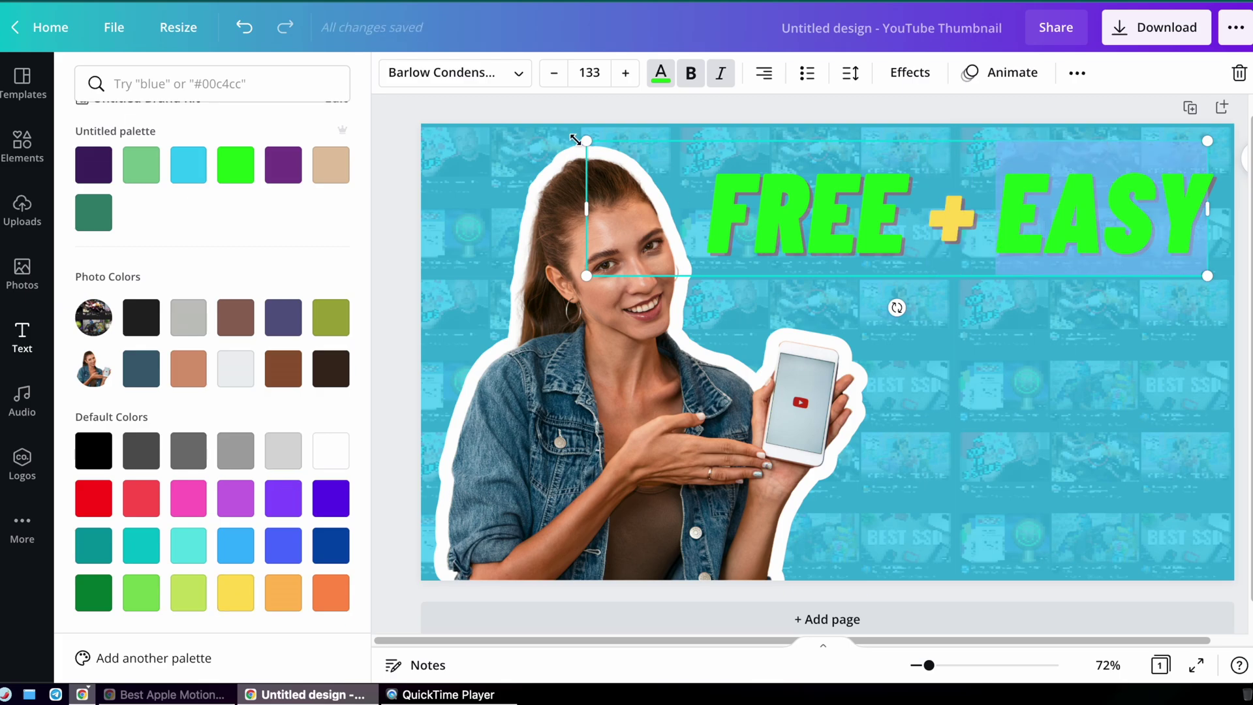
left_click(88, 506)
left_click(395, 250)
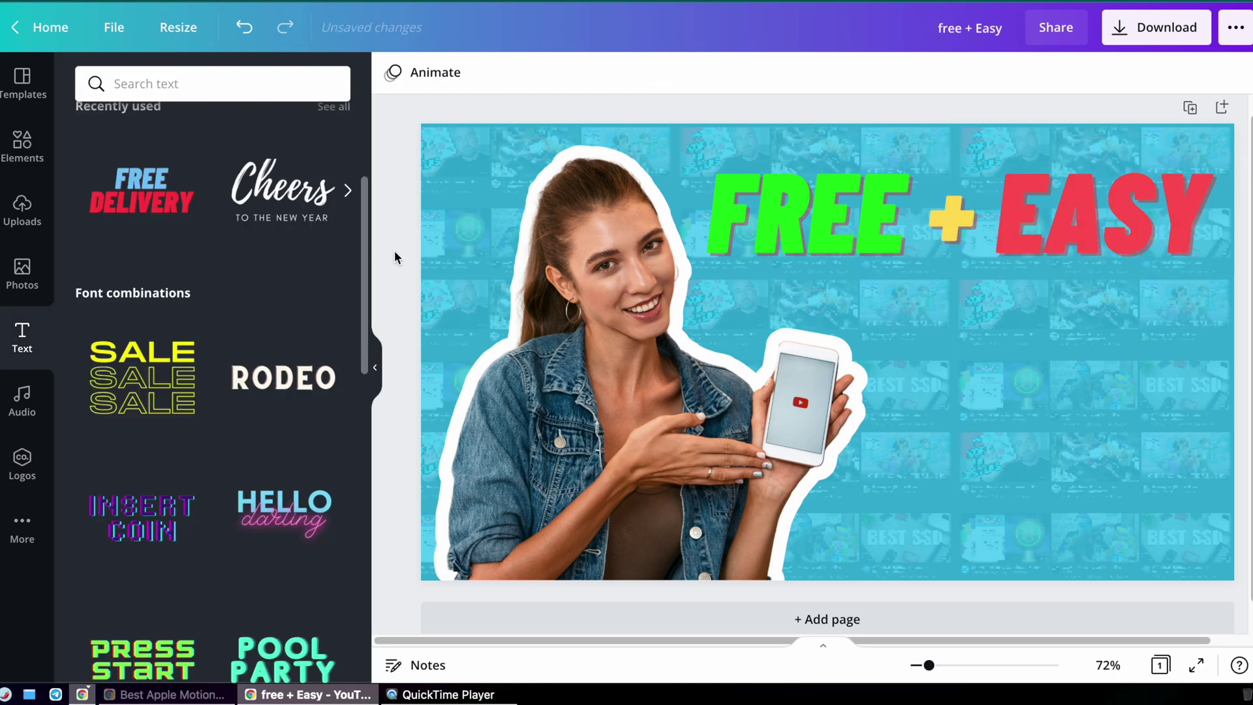
- Search the elements for "youtube" and place the red YouTube logo below the headline, right of the phone
left_click(22, 145)
left_click(196, 84)
key("ctrl+a")
type("youtube")
key("Return")
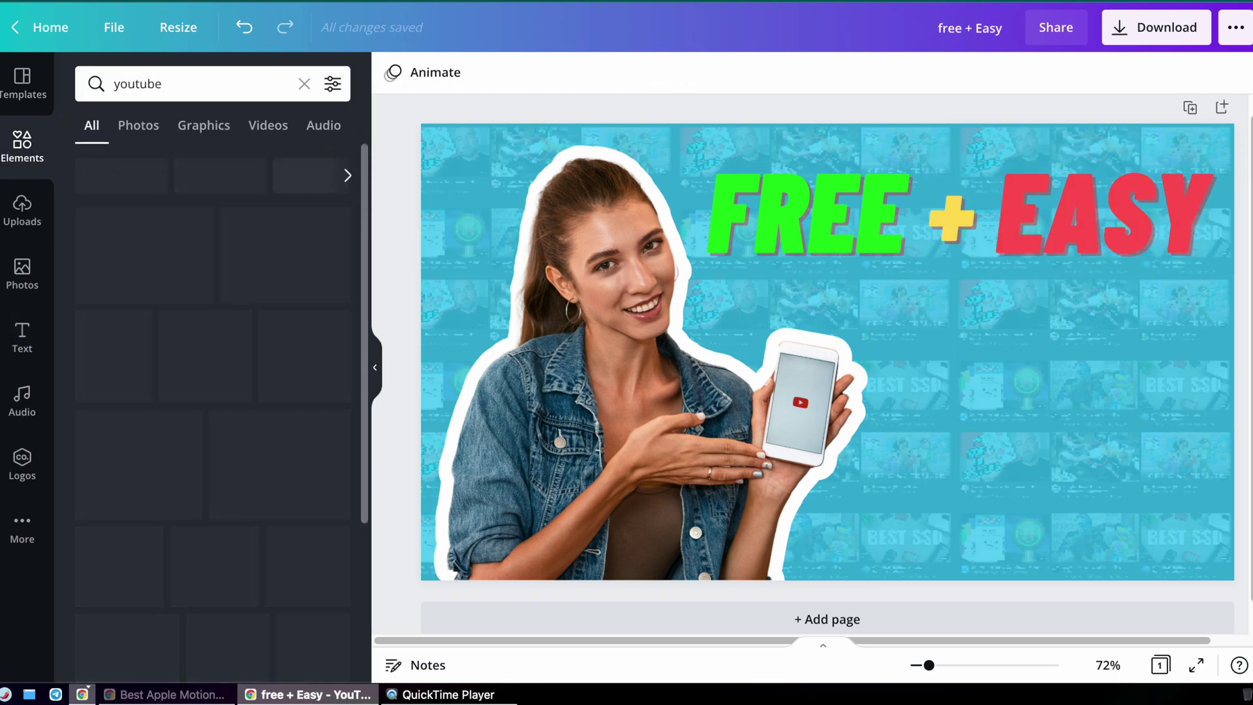
left_click_drag(307, 251, 1092, 383)
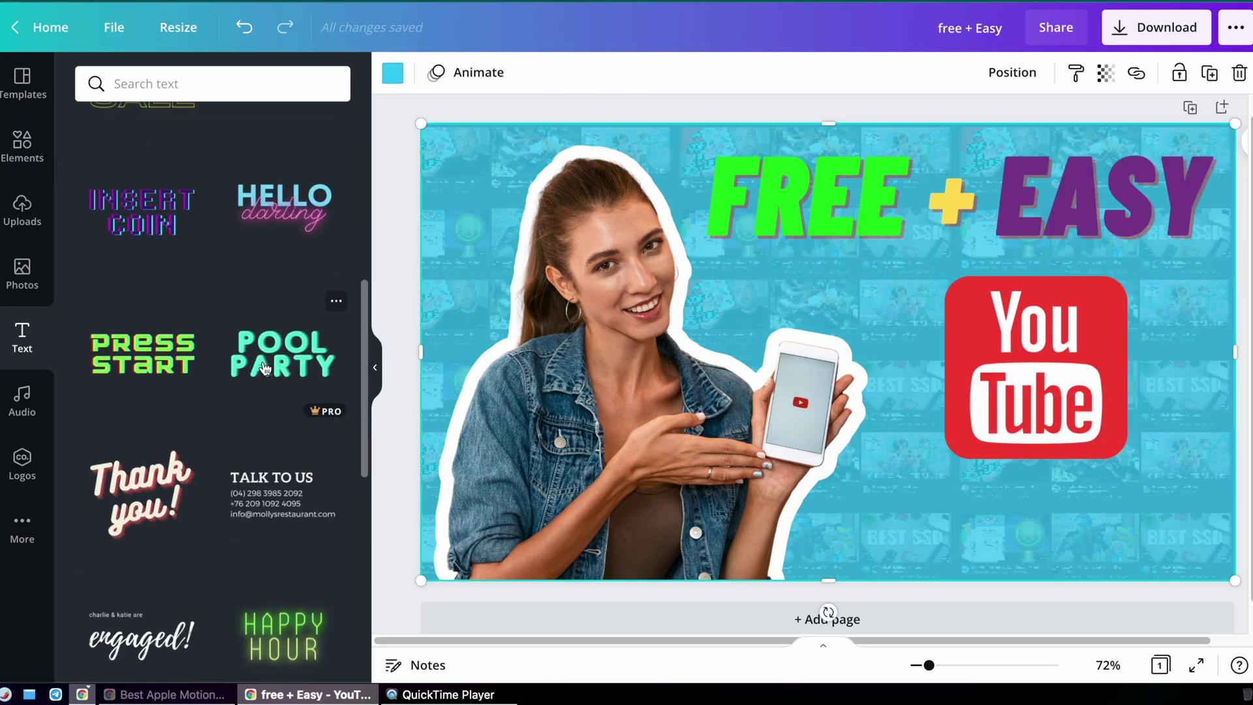
- Add the script-style "Thank you!" text combination and replace its wording with "thumbnails!"
scroll(215, 392, "down", 2)
left_click(140, 382)
type("thumbnails!")
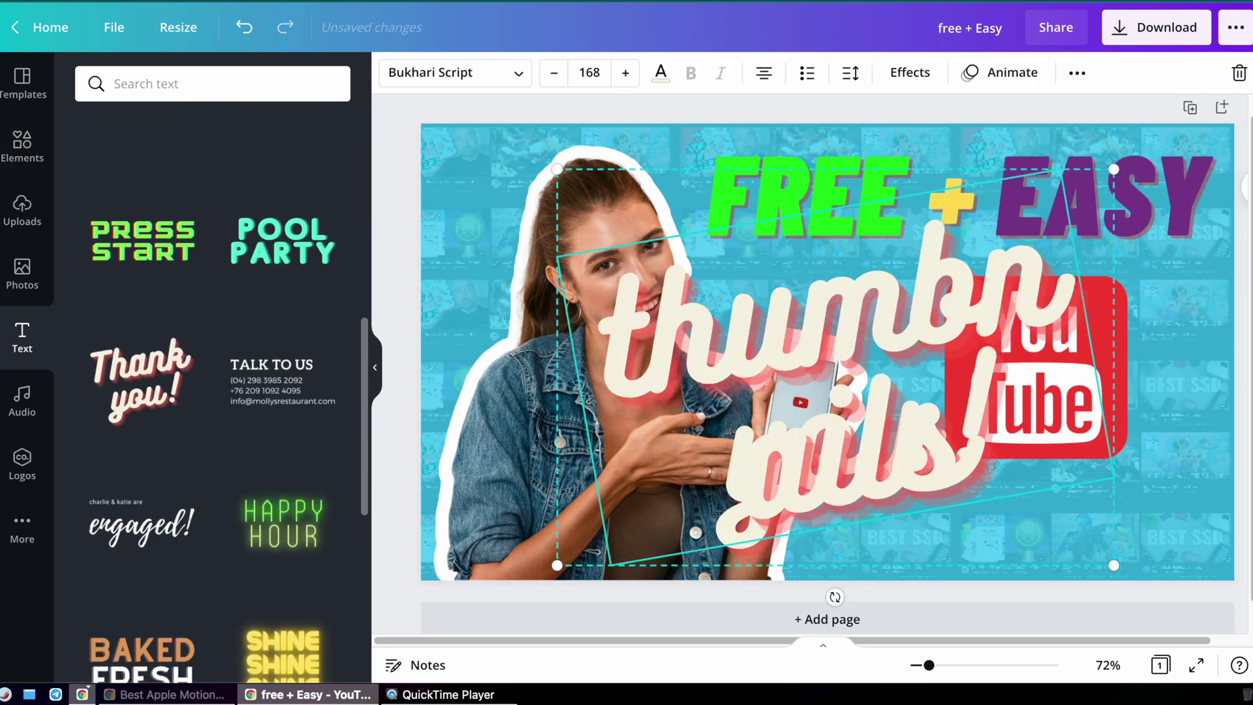
- Shrink the slanted "thumbnails!" text, fit it on one line, and place it just below the YouTube logo
left_click_drag(1114, 170, 935, 296)
left_click(857, 479)
key("Delete")
left_click_drag(917, 402, 1124, 363)
left_click_drag(1126, 374, 933, 369)
left_click_drag(785, 375, 1061, 501)
left_click_drag(833, 482, 794, 479)
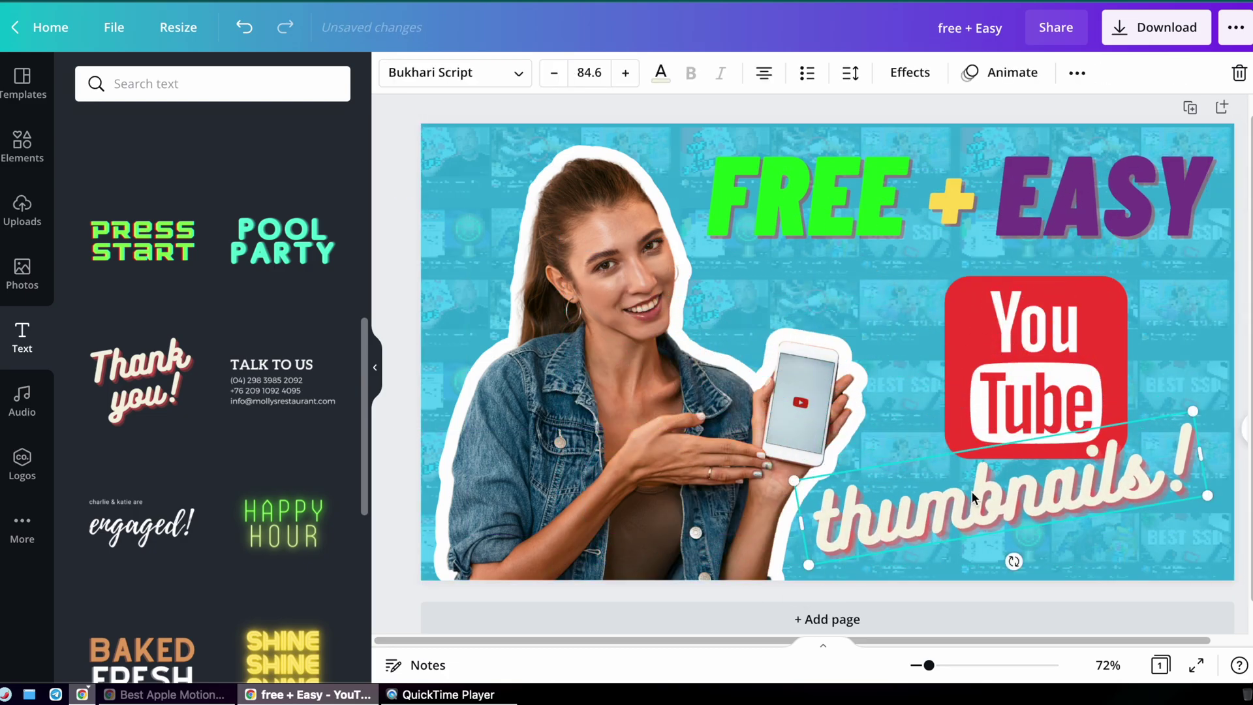
left_click_drag(969, 493, 990, 496)
- Give the woman's cutout a Glow shadow with size 23, transparency 100 and blur 0
left_click(702, 431)
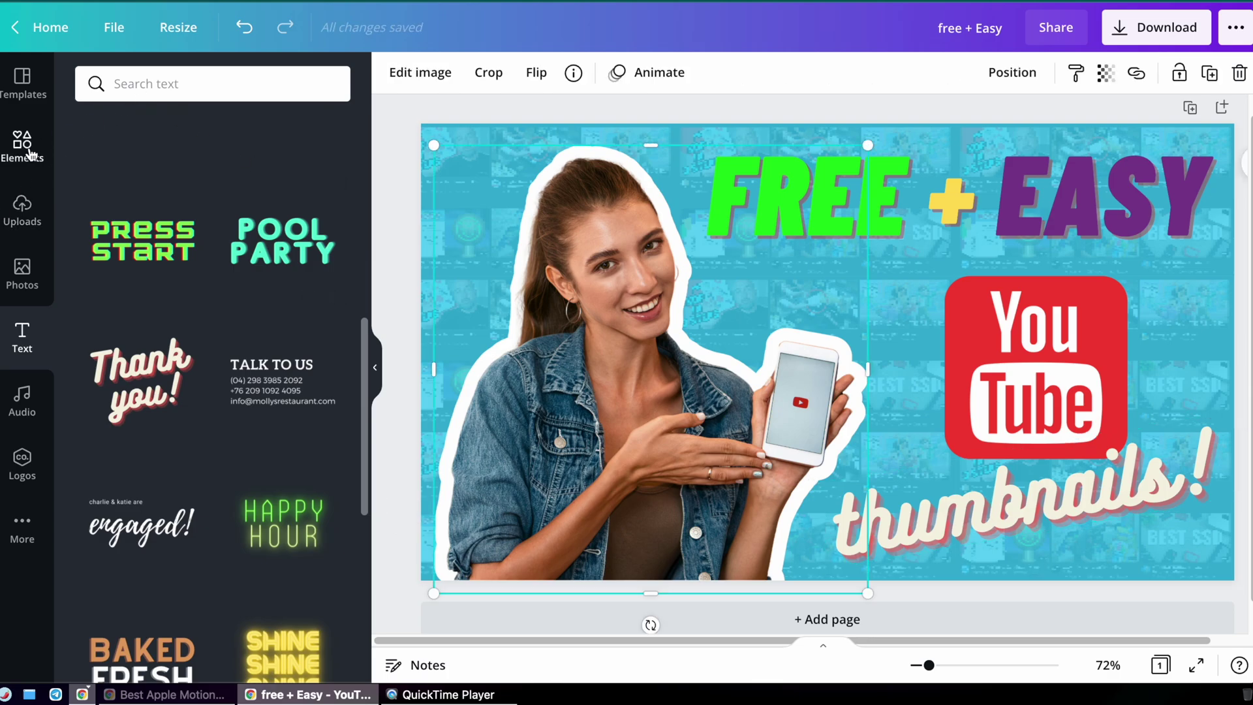
left_click(419, 72)
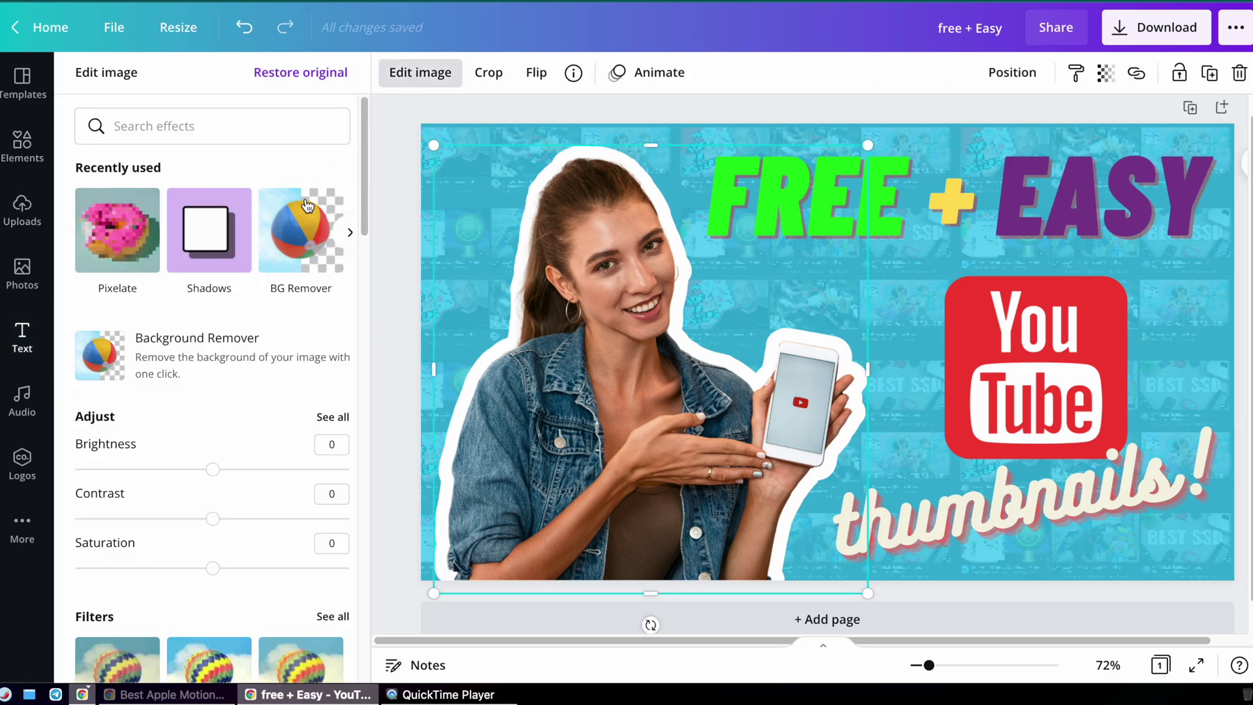
left_click(194, 233)
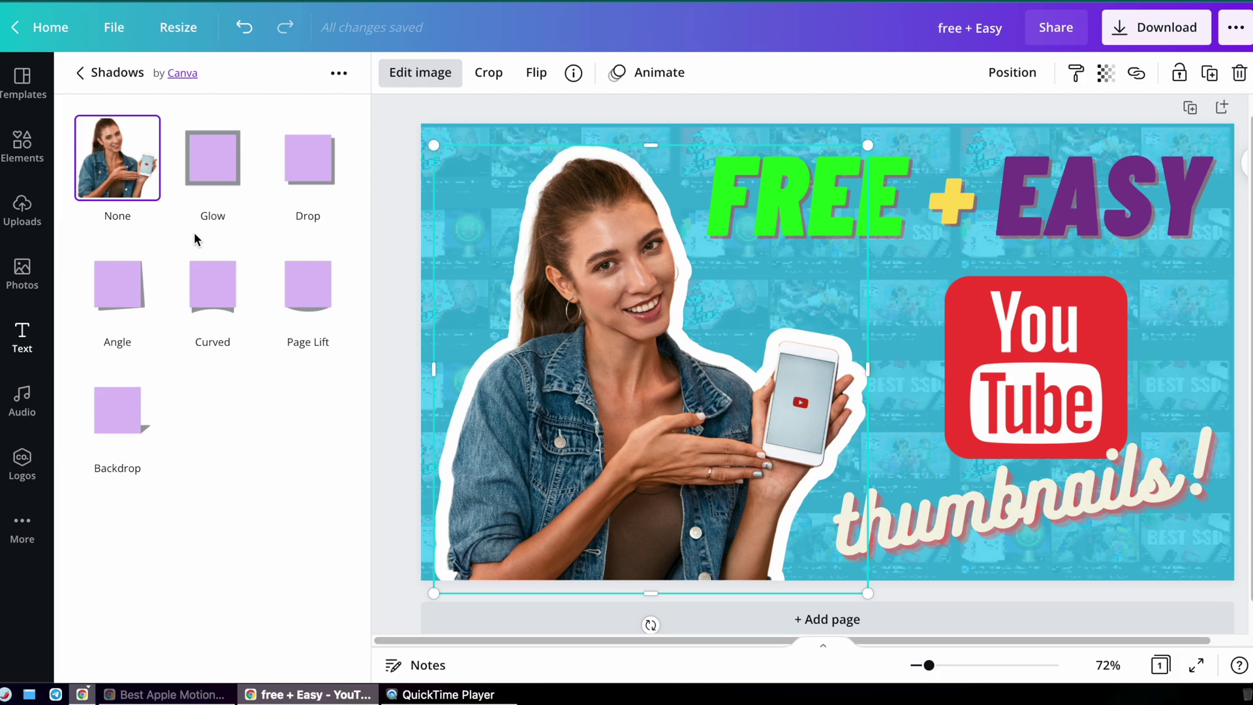
left_click(223, 158)
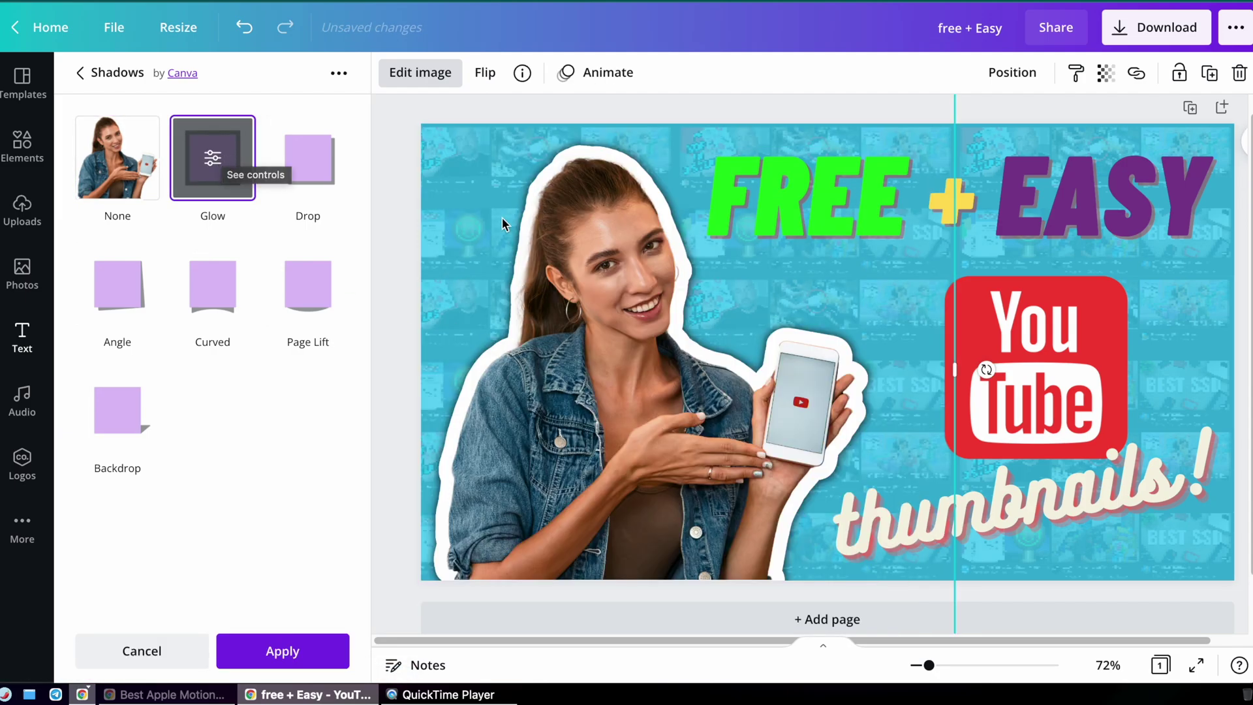
left_click(196, 166)
left_click_drag(108, 267, 75, 263)
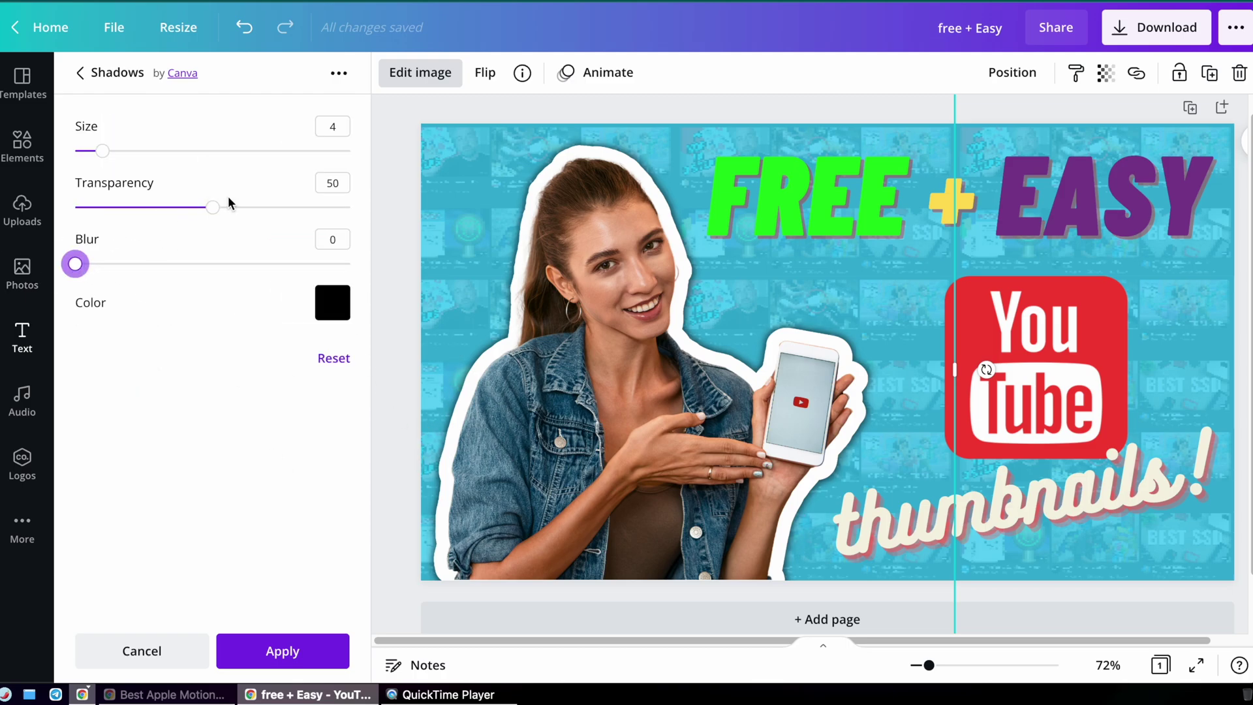
left_click_drag(216, 208, 350, 203)
left_click_drag(104, 154, 232, 157)
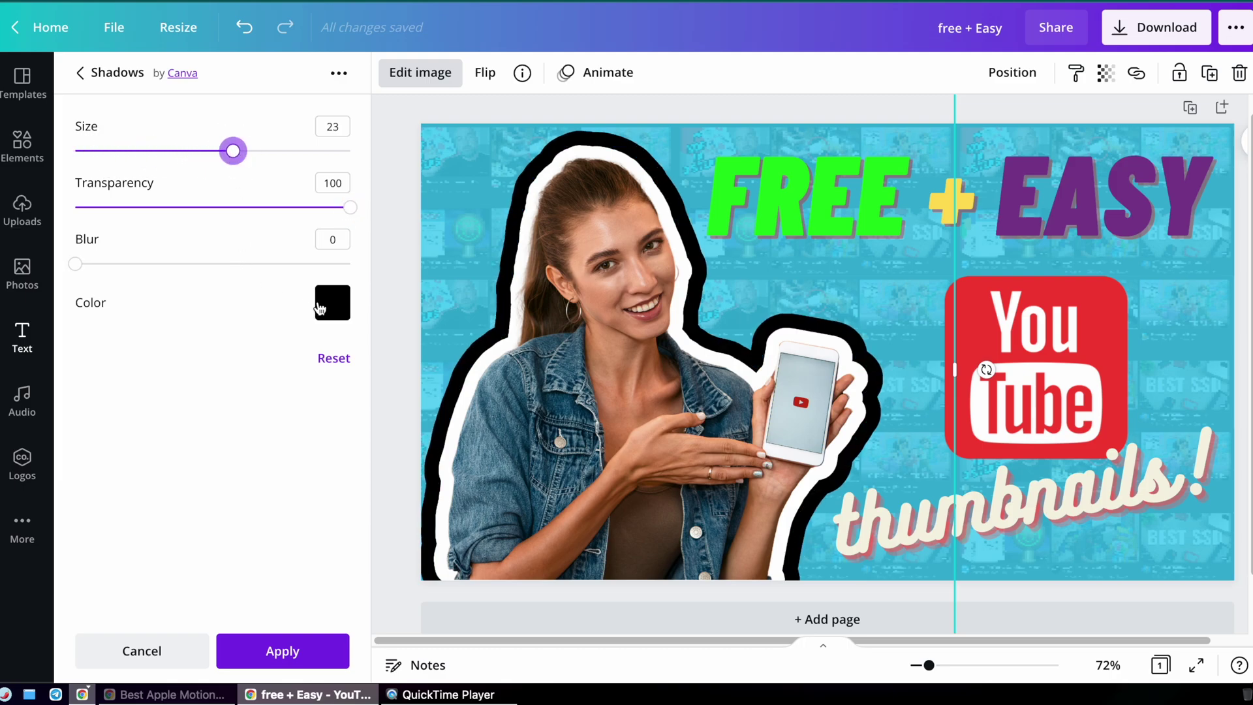
- Color the woman's Glow shadow with the document's purple and apply the effect
left_click(320, 307)
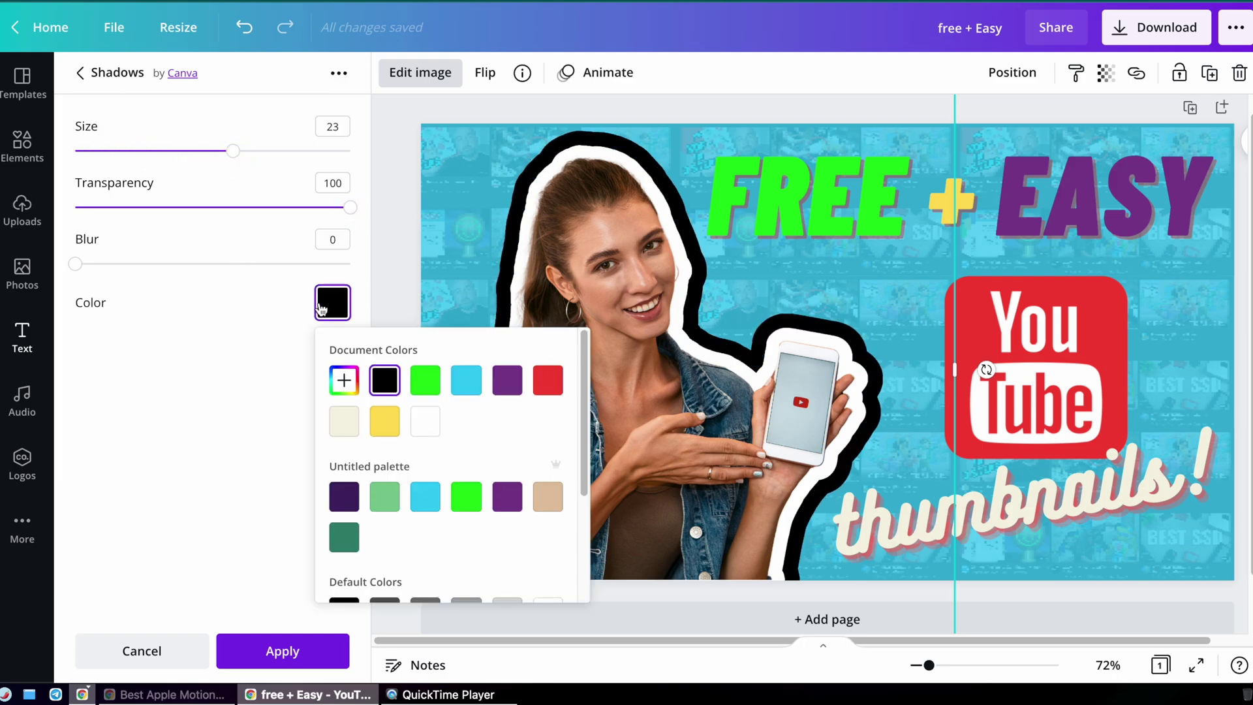
left_click(516, 382)
left_click(222, 388)
left_click(284, 650)
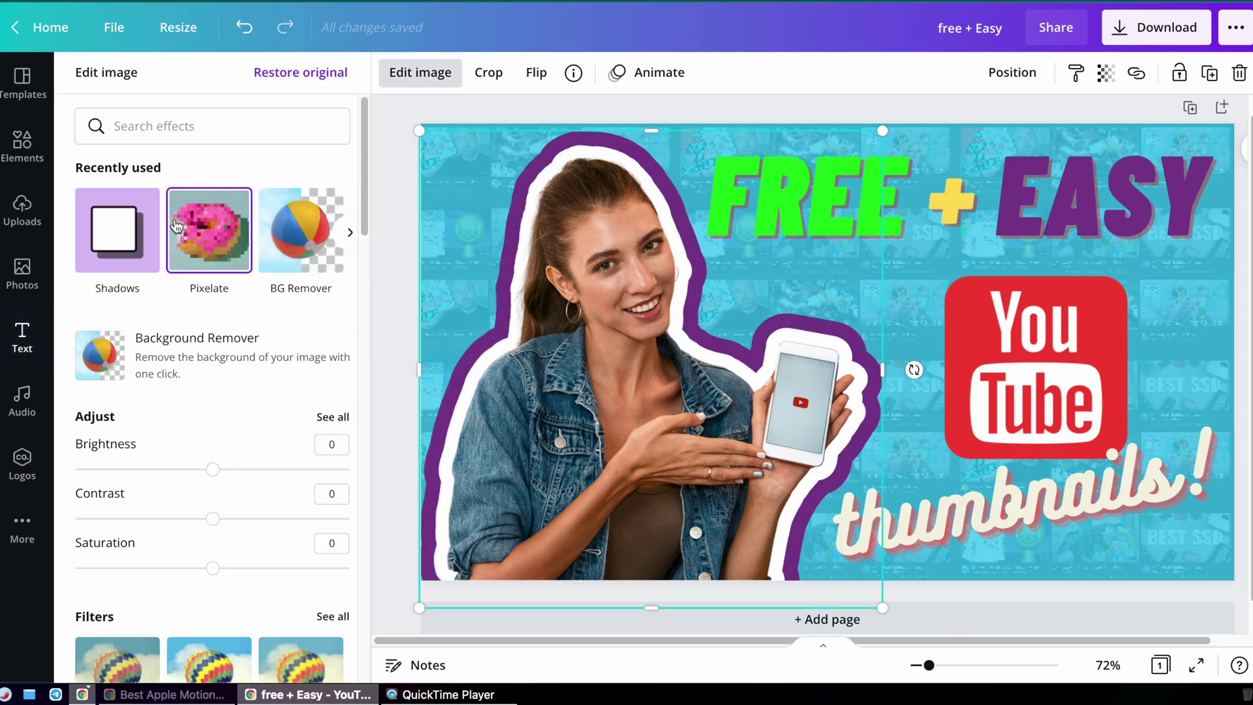
- Add a second Glow shadow with its default settings around the woman's purple outline
left_click(153, 225)
left_click(179, 173)
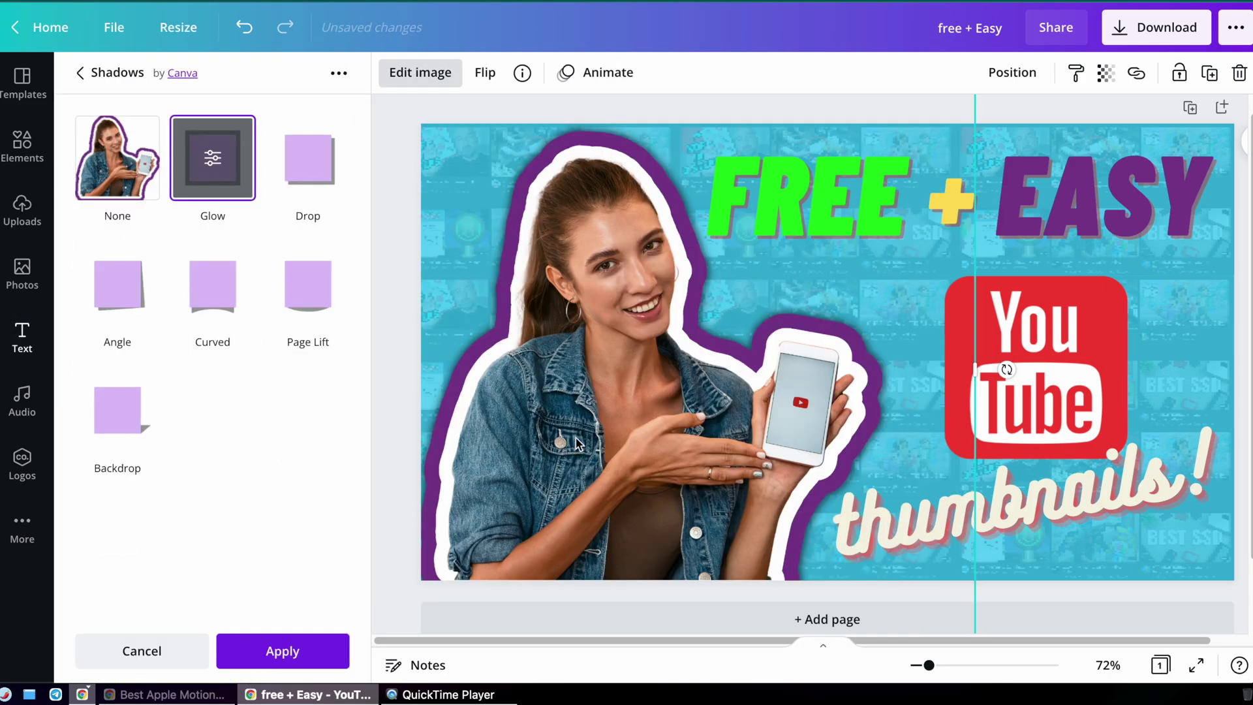
left_click(1007, 591)
- Open the download options for the finished thumbnail
left_click(1157, 27)
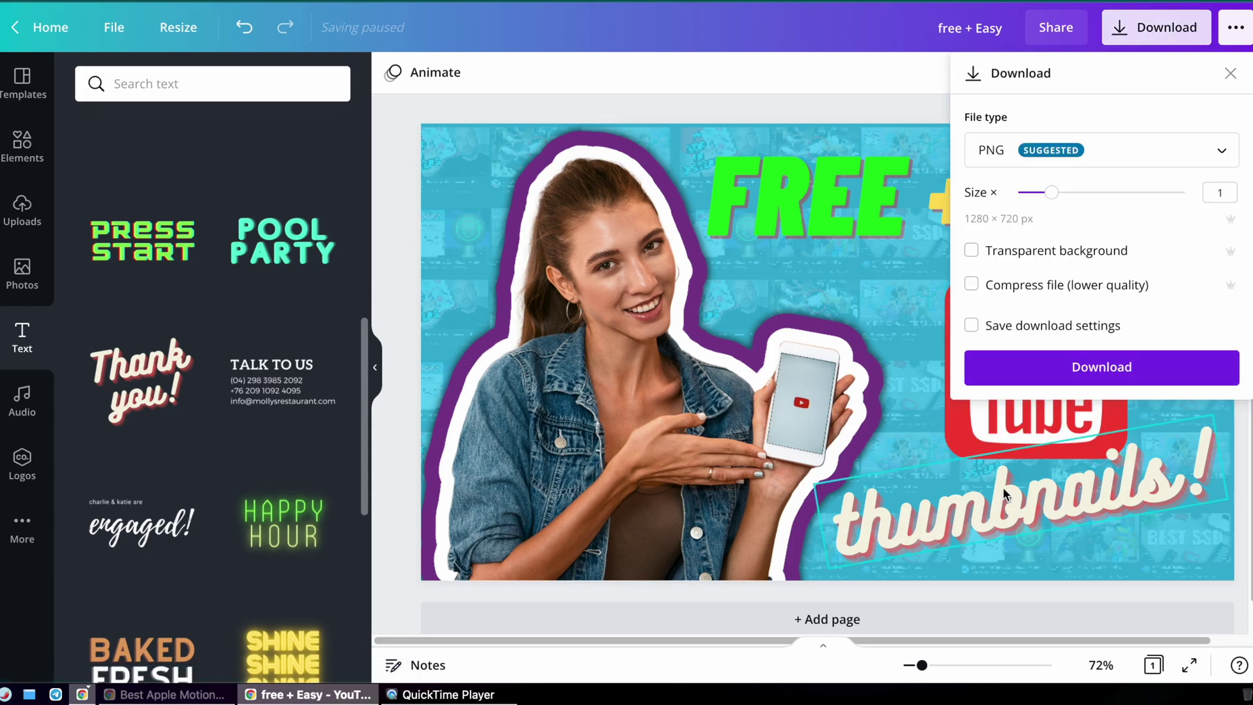